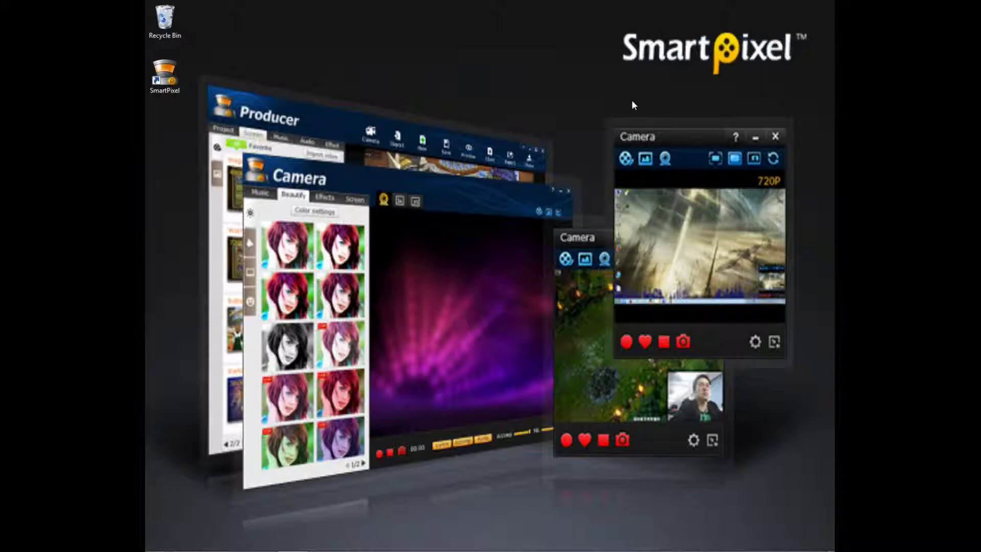
- Drag across the top right of the Windows desktop near the SmartPixel wallpaper
drag(596, 6, 815, 75)
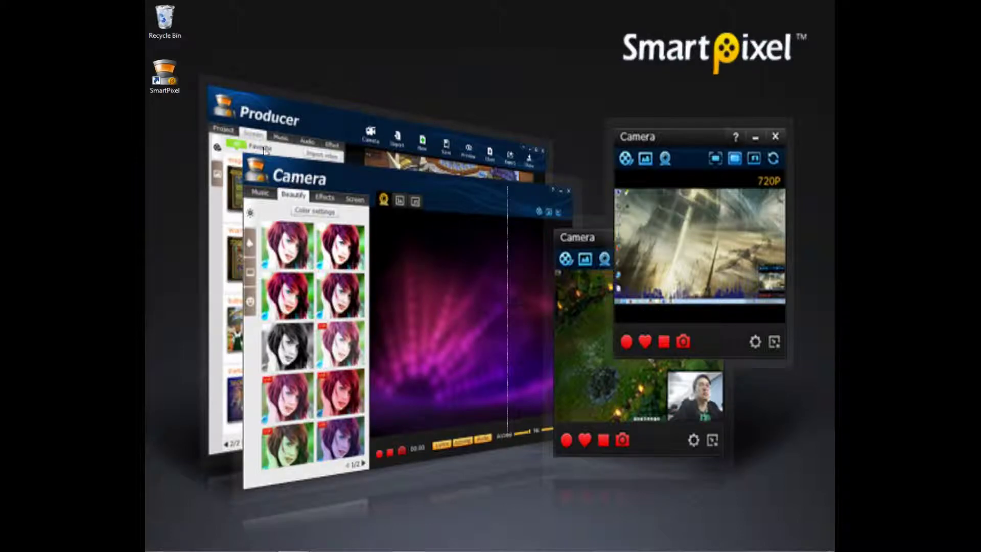
- Launch SmartPixel from its desktop shortcut, dismissing a stray Recycle Bin menu
double_click(161, 74)
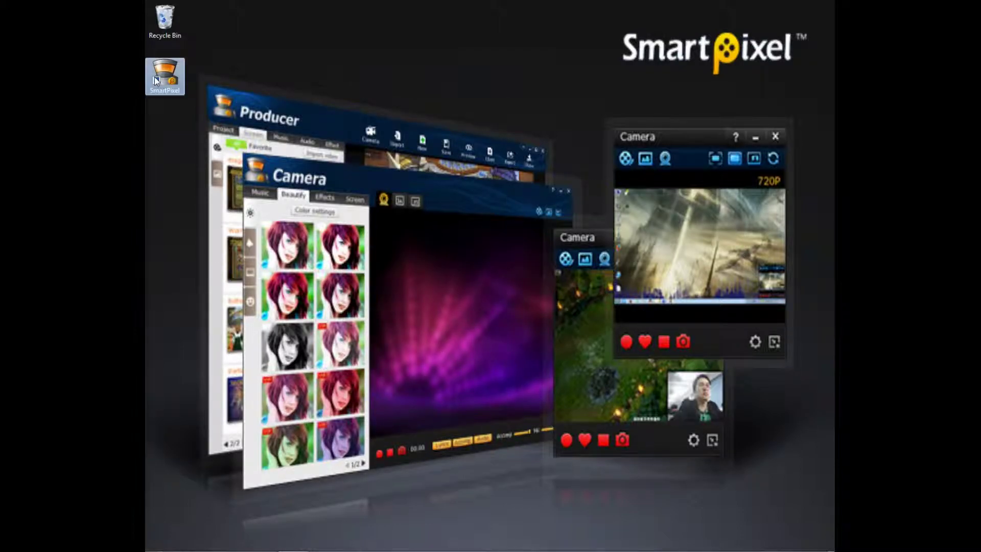
right_click(174, 23)
click(337, 16)
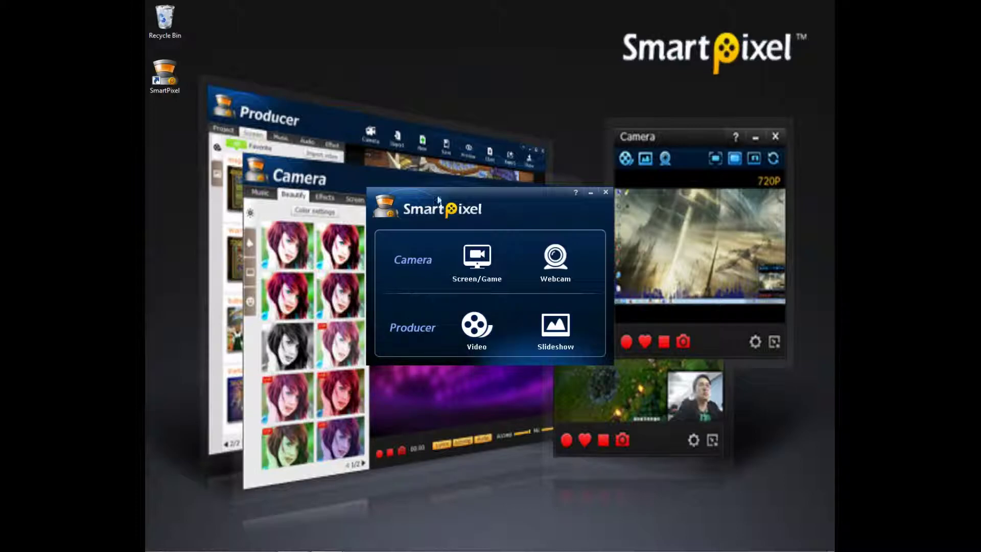
- Start the Screen/Game recorder, centre its Camera window, try mini mode, then restore it
click(485, 259)
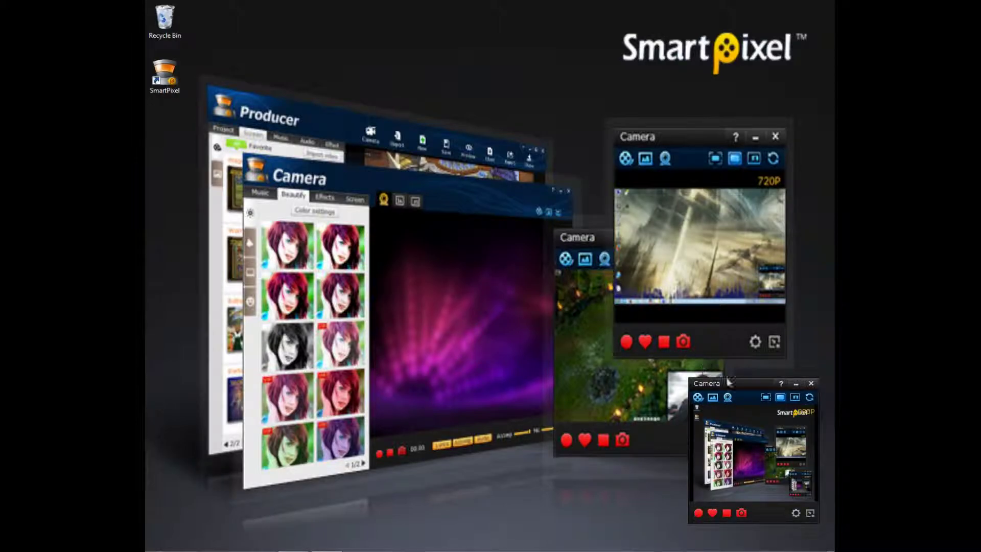
drag(740, 384, 507, 191)
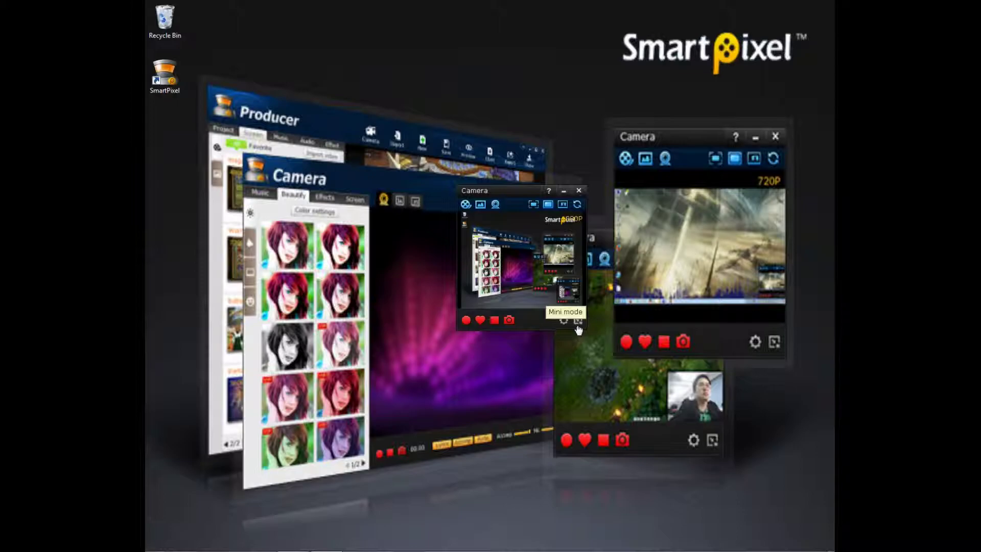
click(571, 326)
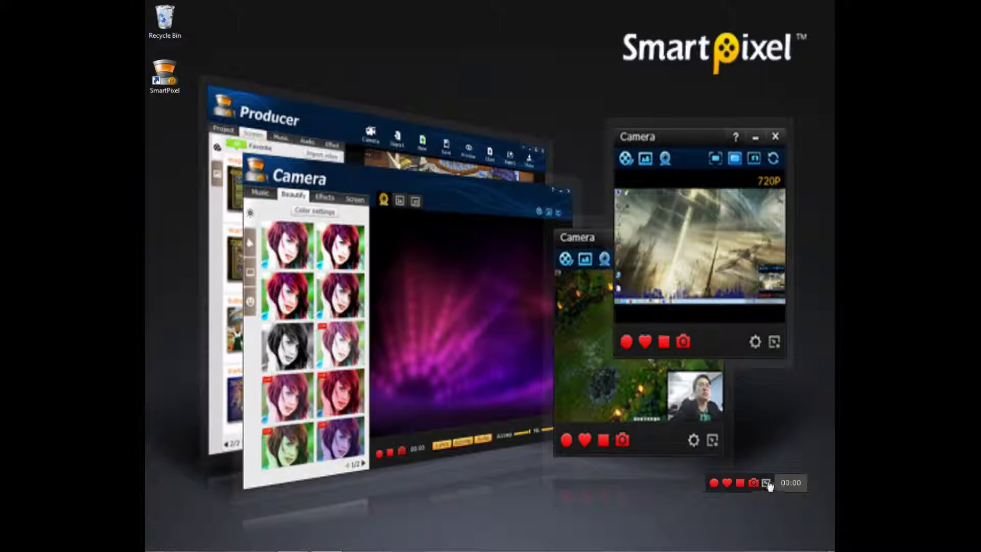
click(766, 482)
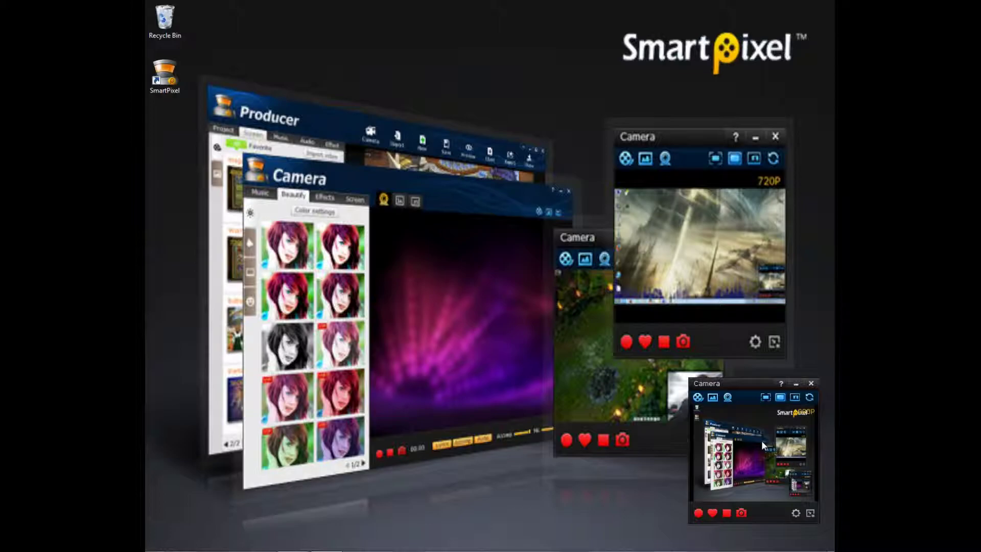
click(798, 515)
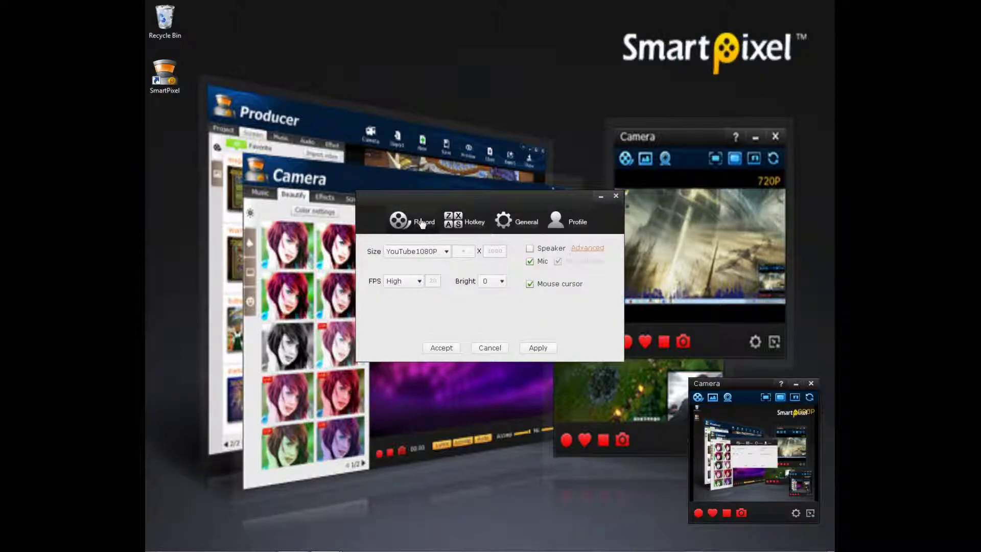
click(439, 251)
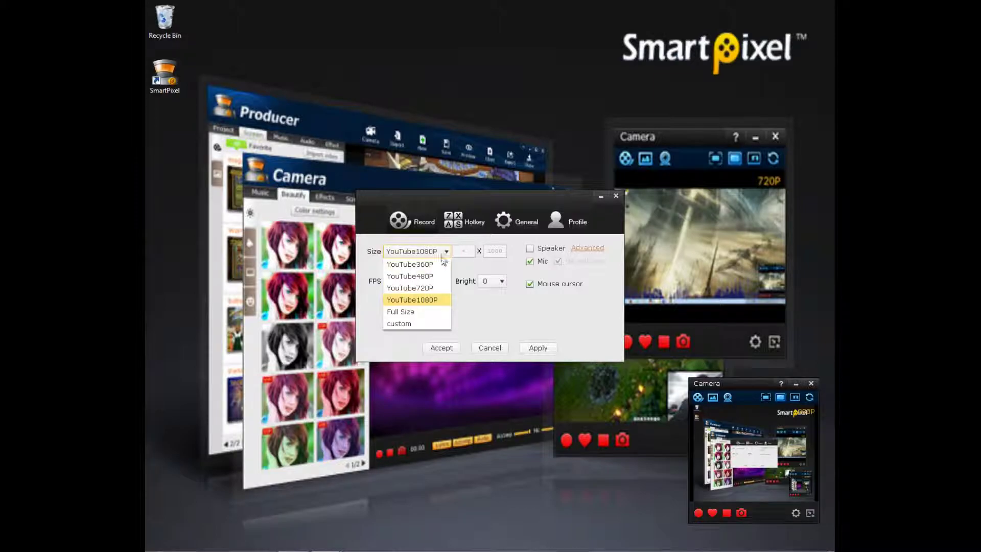
click(420, 293)
click(415, 282)
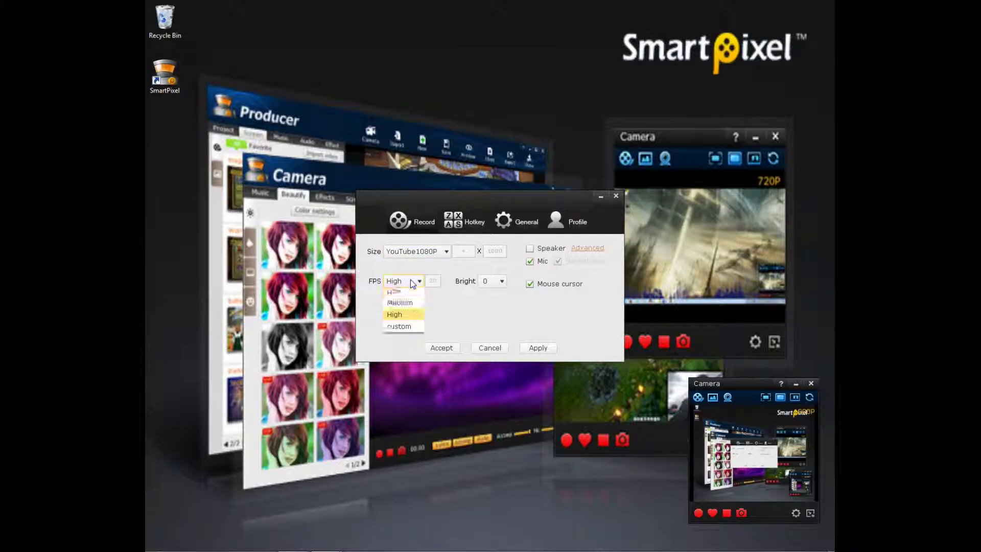
click(415, 281)
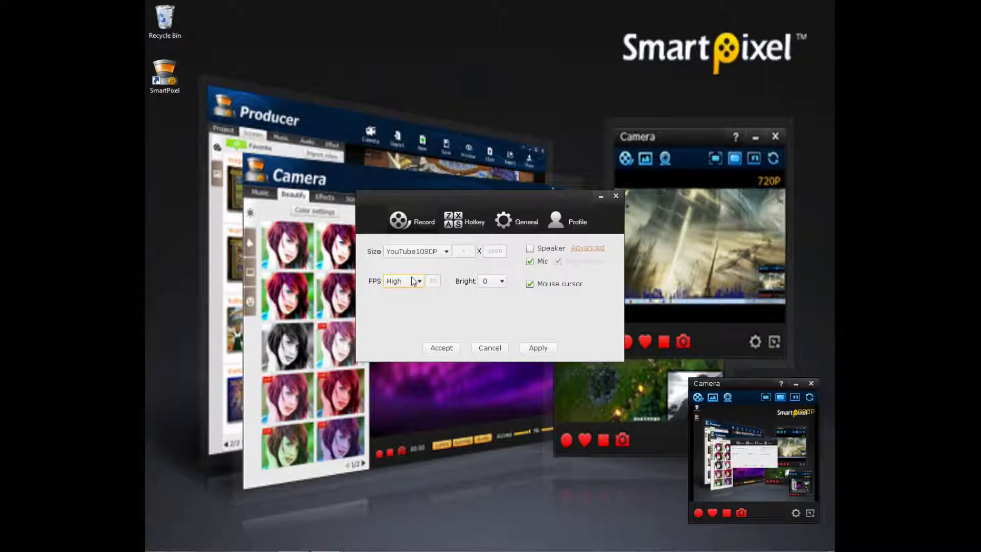
click(530, 262)
click(529, 284)
click(460, 224)
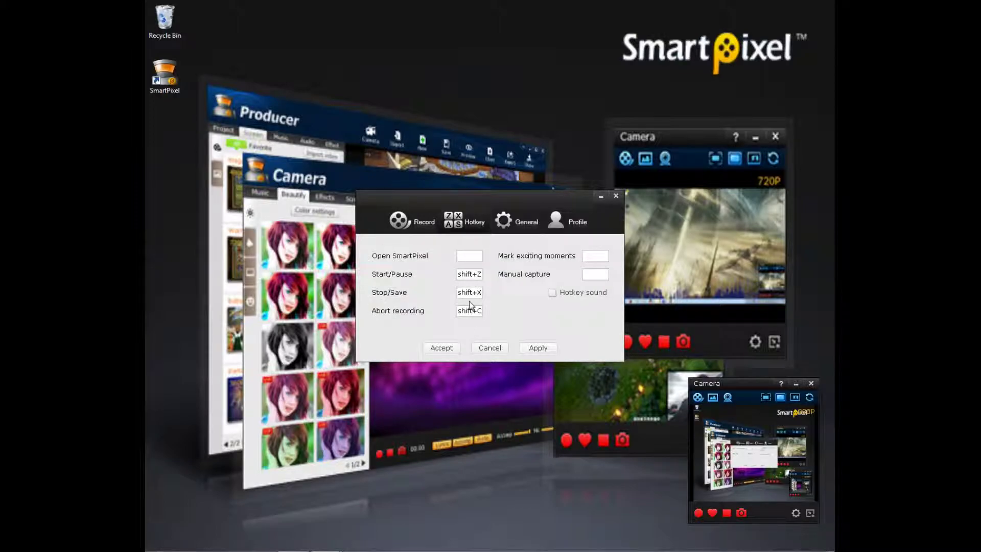
click(519, 226)
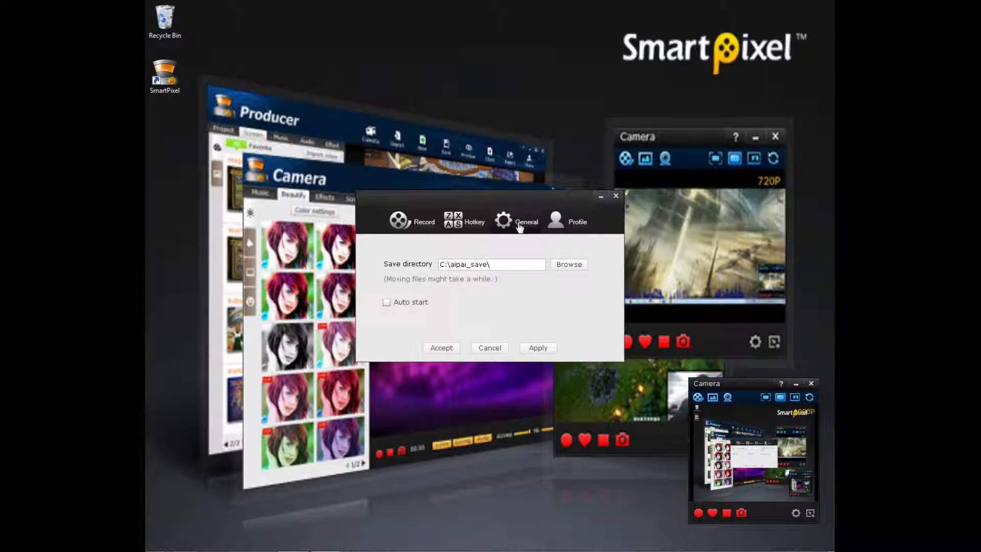
click(502, 266)
click(560, 230)
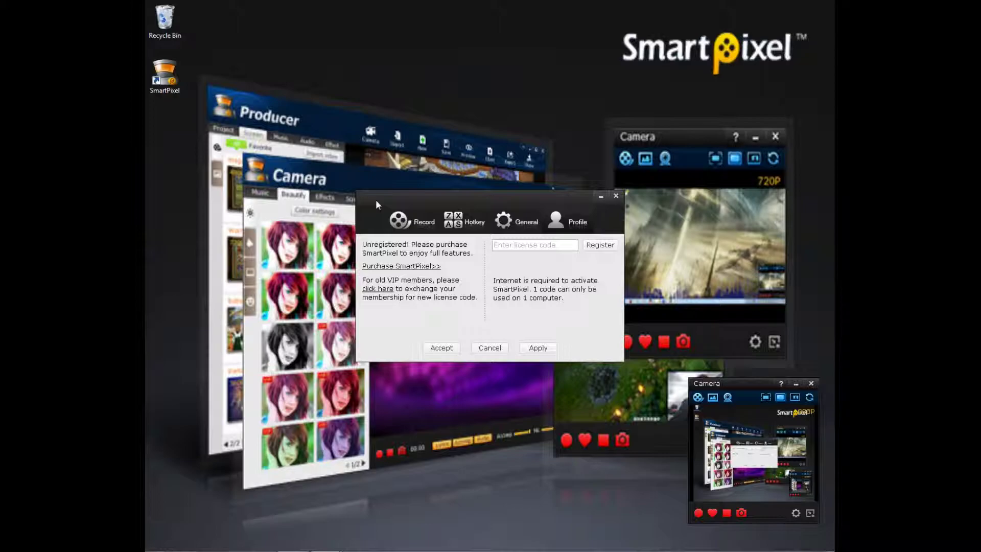
click(616, 199)
- Relaunch SmartPixel, confirm the restart, and open Producer's Video editor
double_click(165, 76)
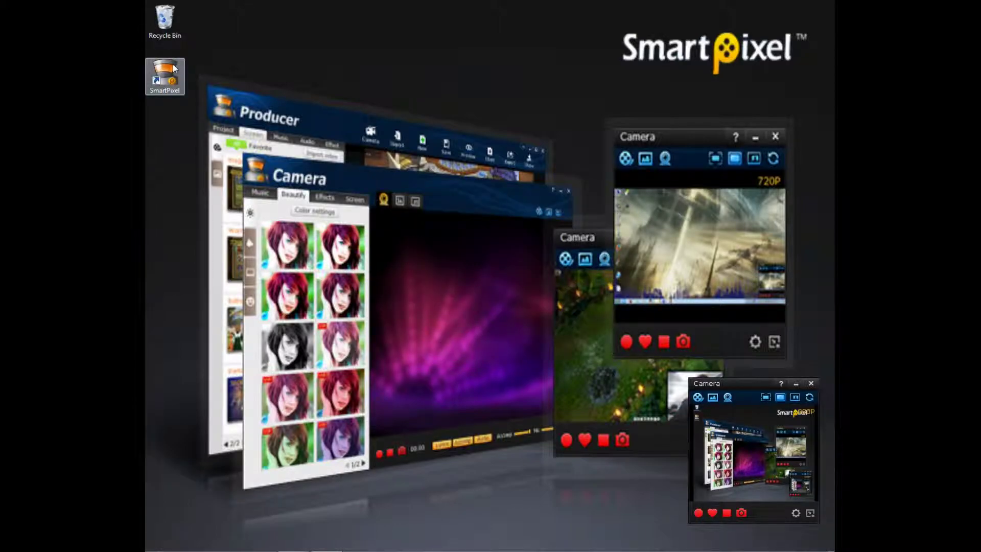
click(238, 43)
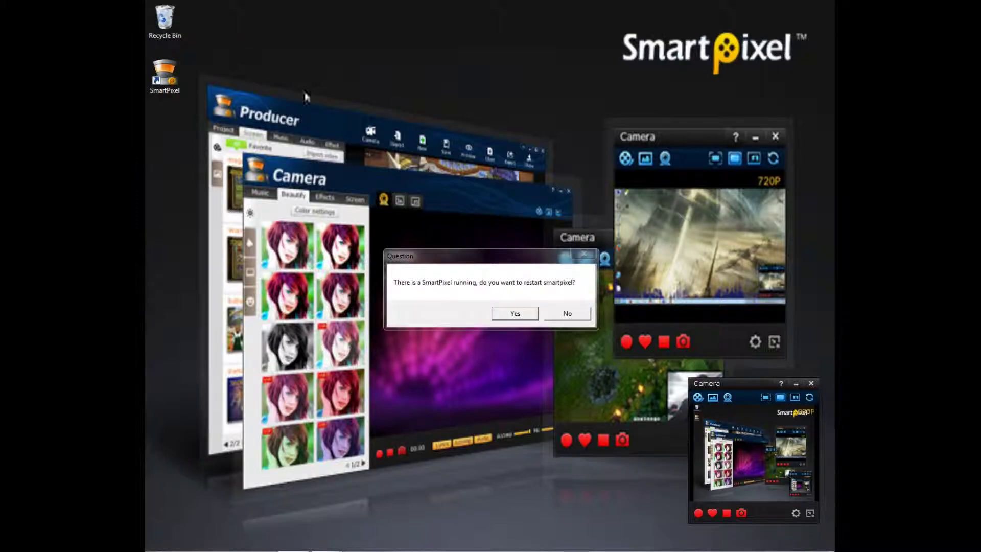
click(521, 314)
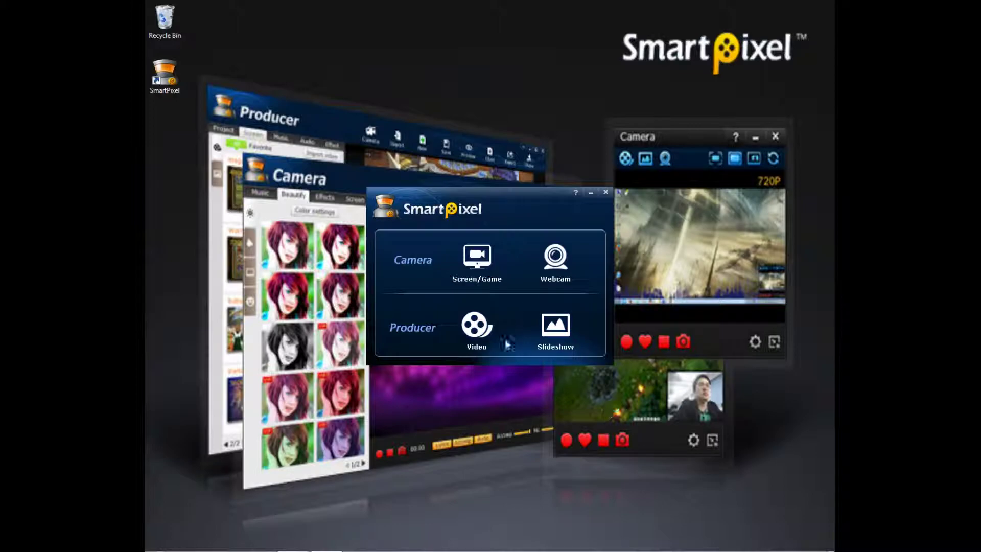
click(506, 344)
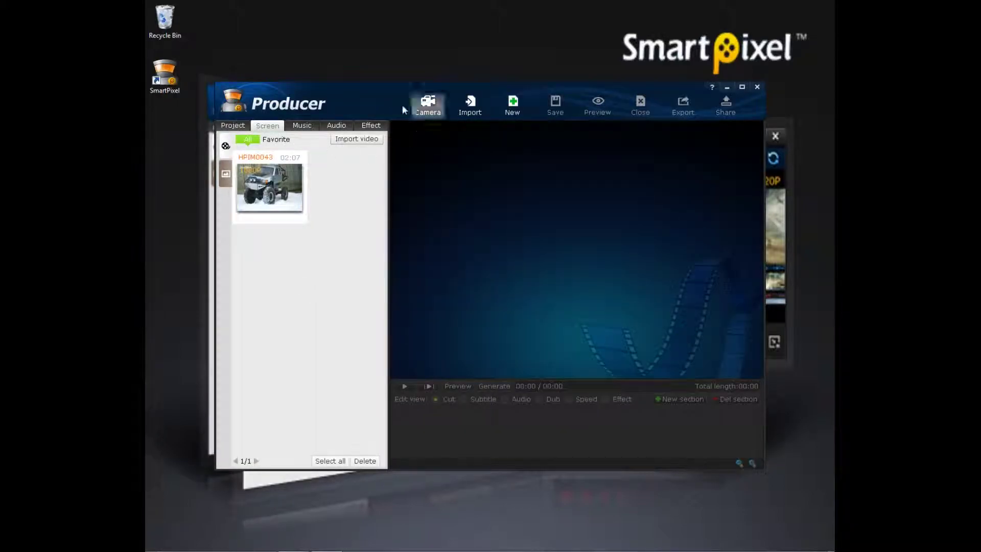
- Maximize the Producer window and look through the Project and Screen clip lists
mouse_move(301, 224)
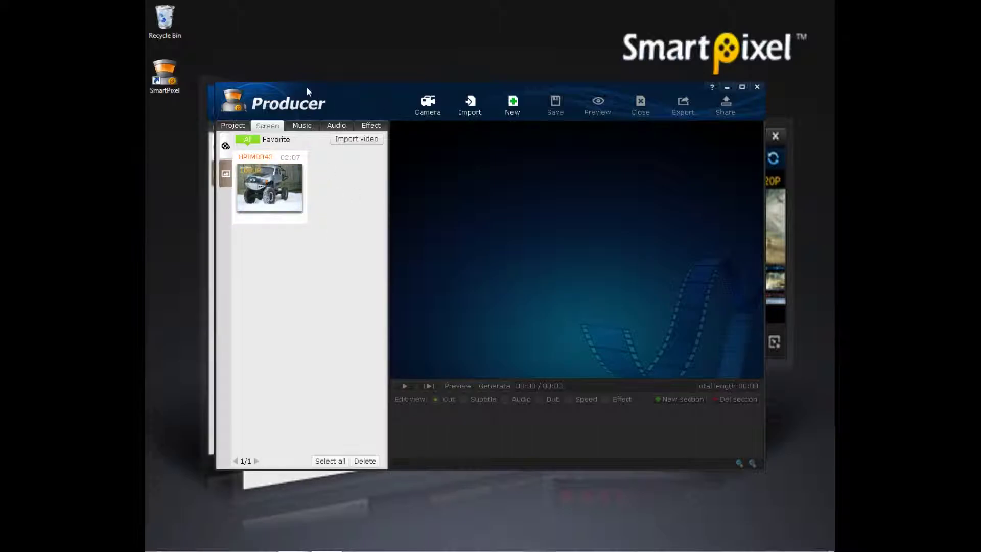
drag(583, 85, 572, 128)
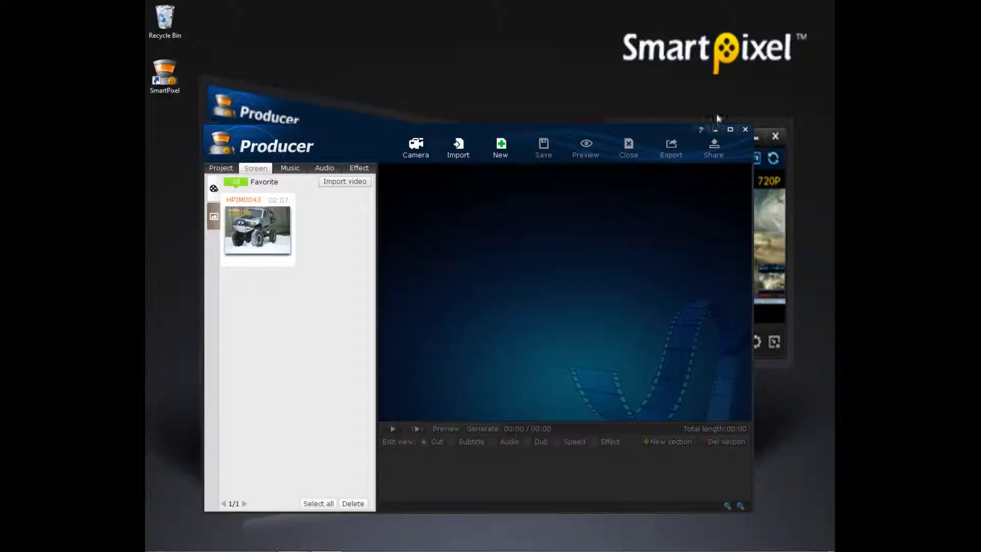
click(730, 130)
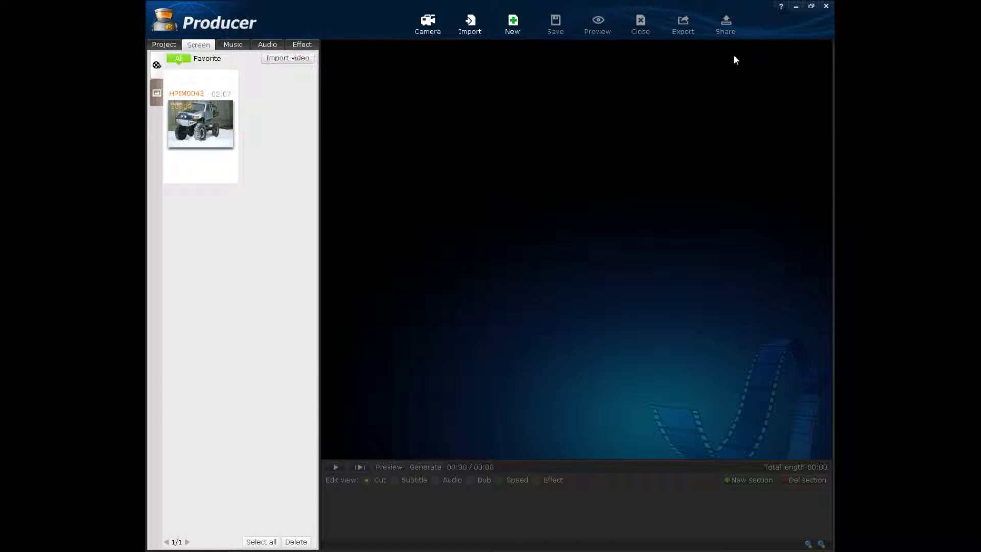
click(165, 46)
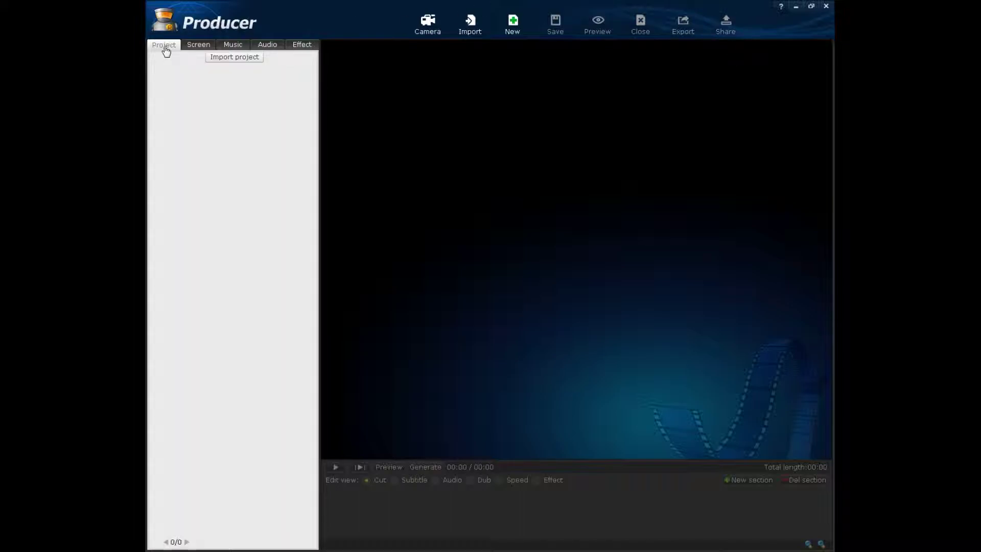
click(199, 46)
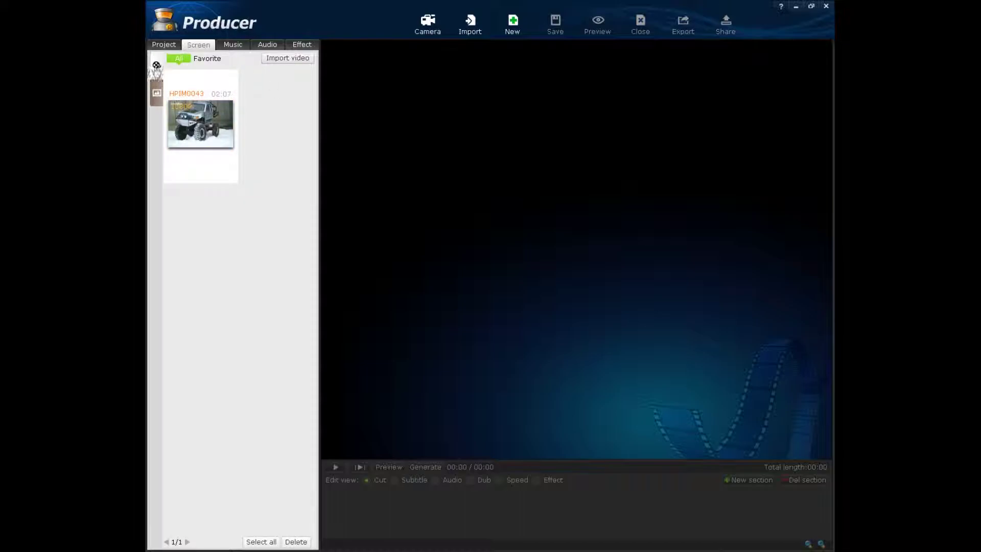
click(158, 70)
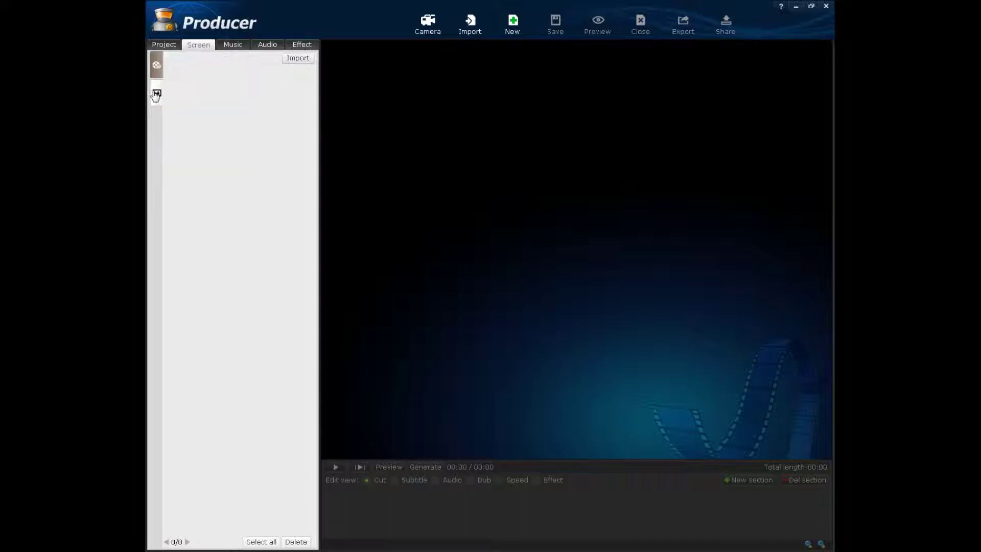
click(157, 65)
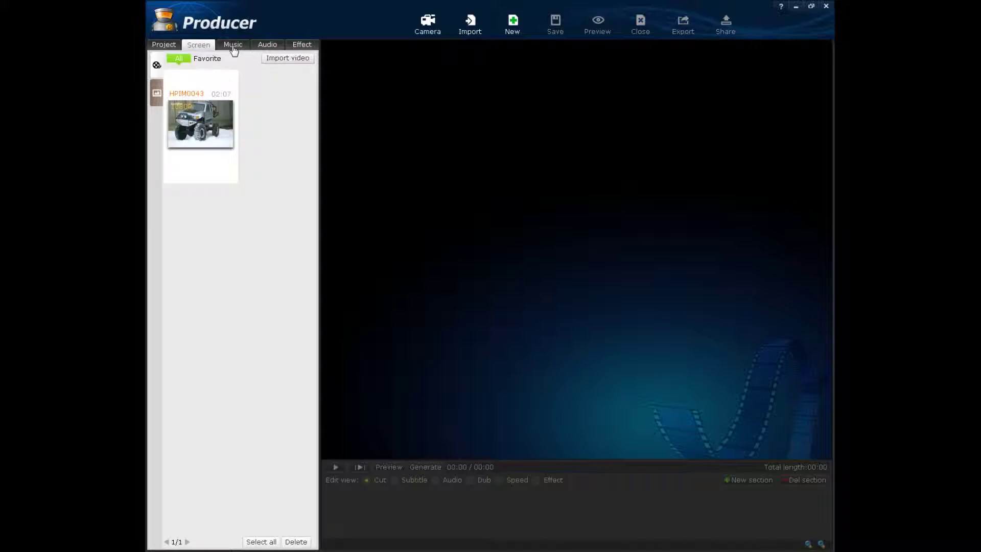
- Show the Online sound effects and page through all three pages back to page 1
click(233, 46)
click(229, 62)
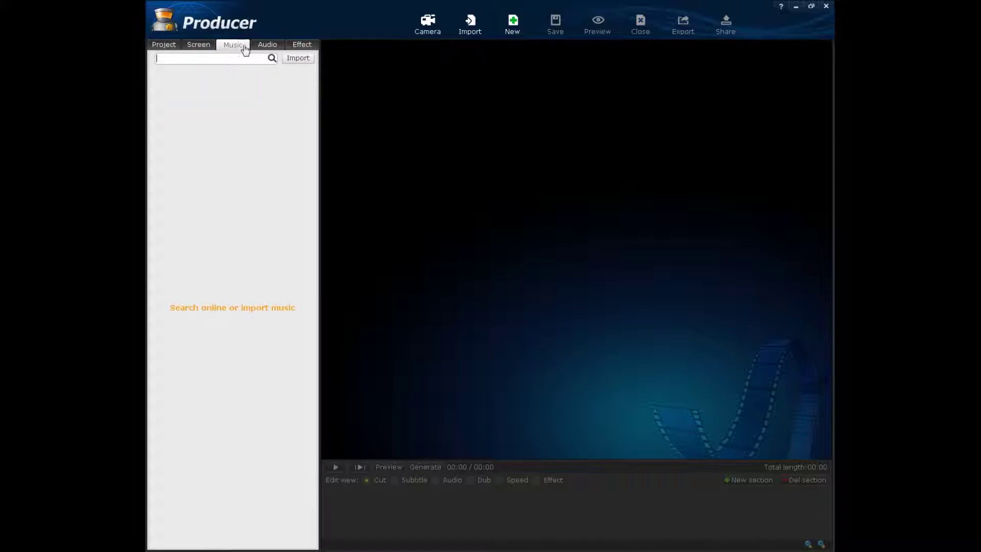
click(262, 46)
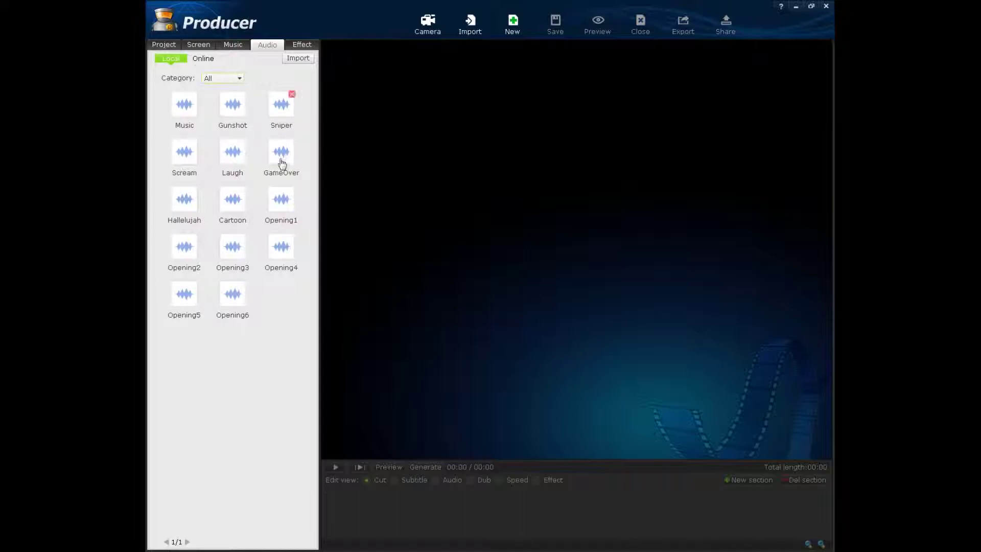
click(202, 60)
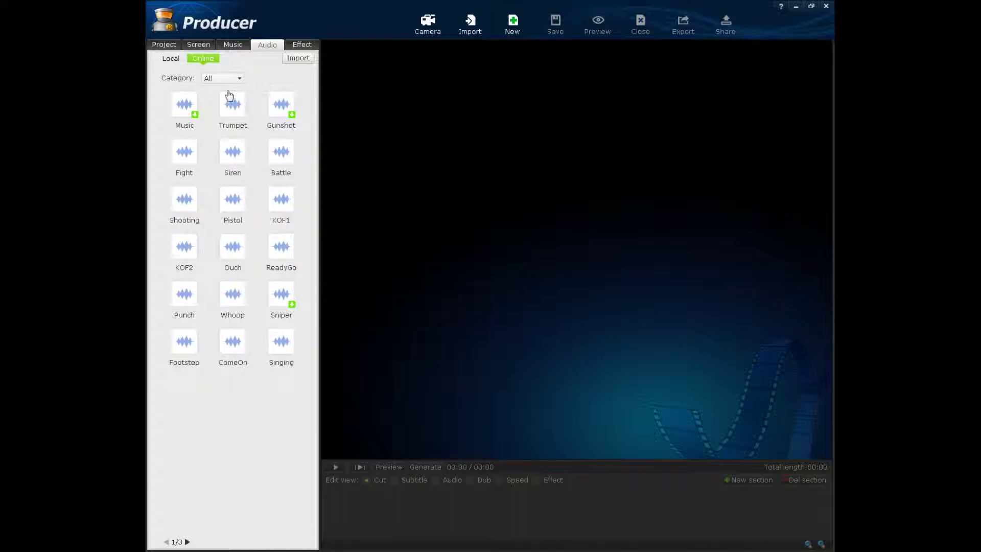
click(188, 542)
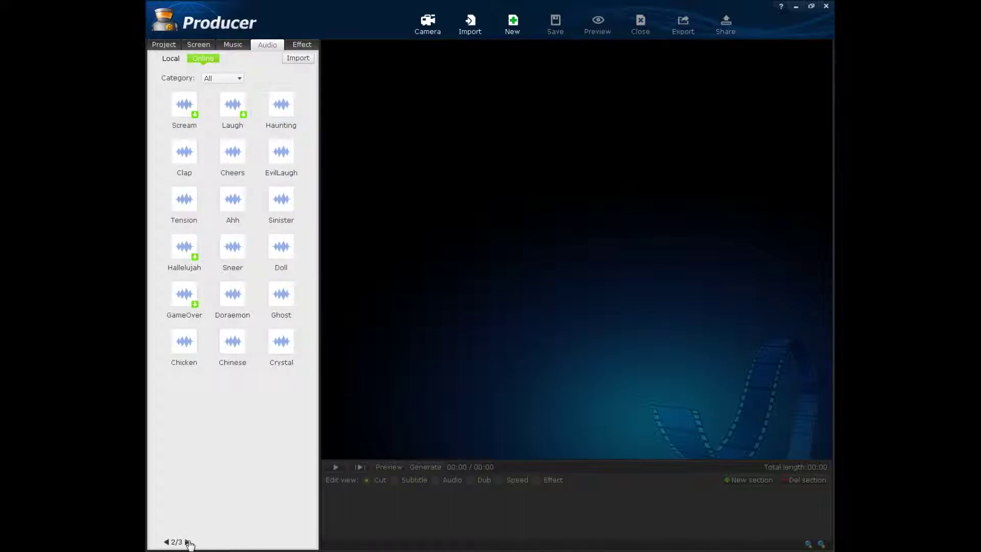
click(188, 542)
double_click(167, 543)
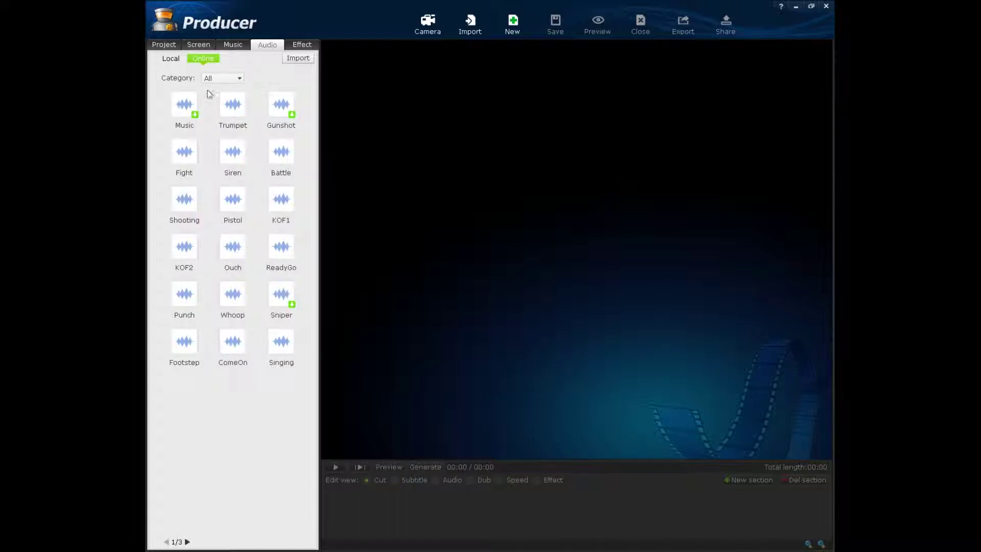
- Browse Effect categories: speech bubbles, filters, particles, frames, portrait filters, stickers, then local images
click(304, 44)
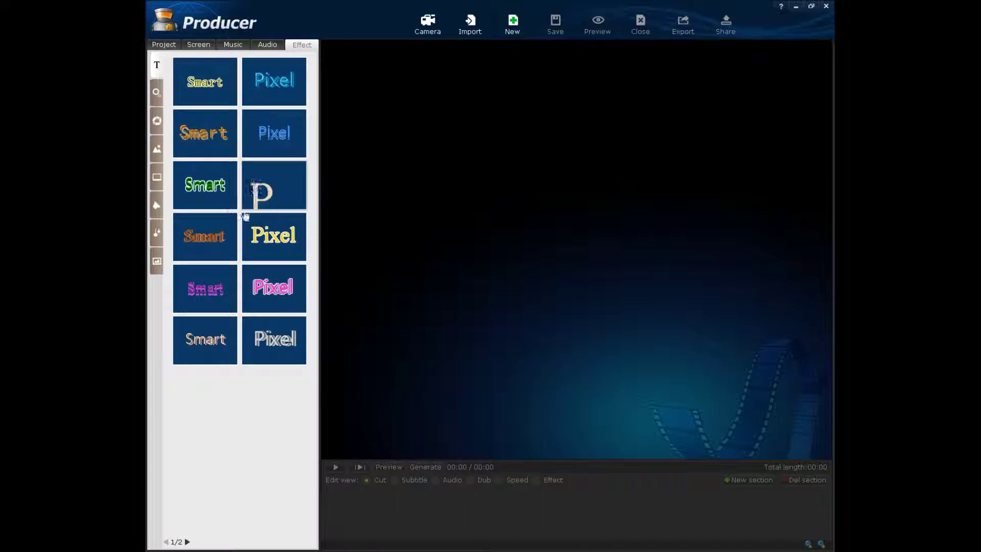
click(157, 99)
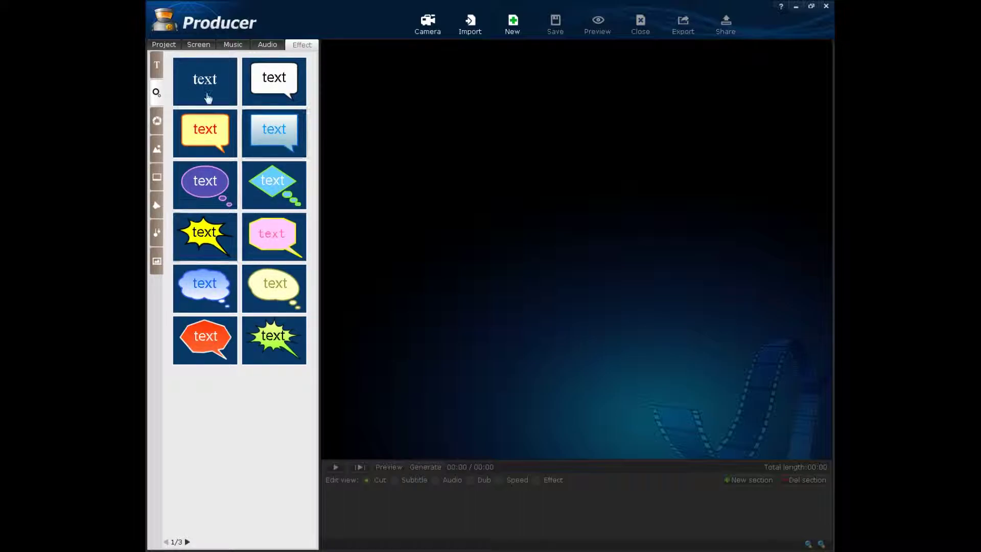
click(157, 122)
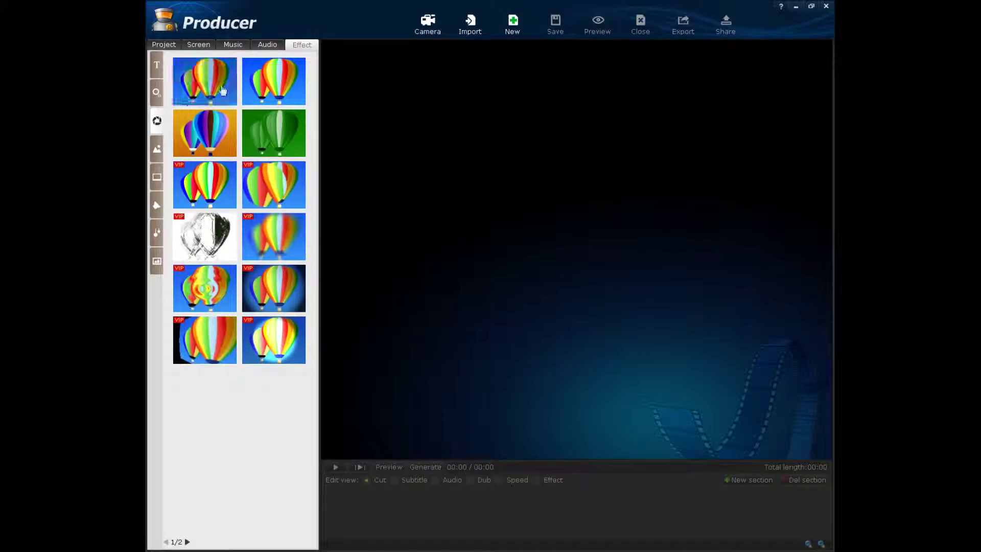
click(158, 148)
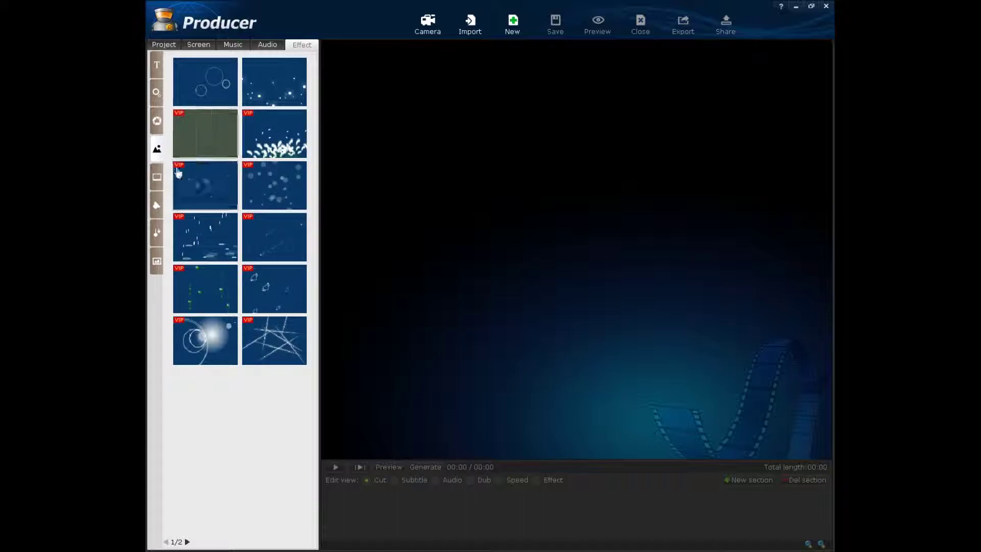
click(156, 177)
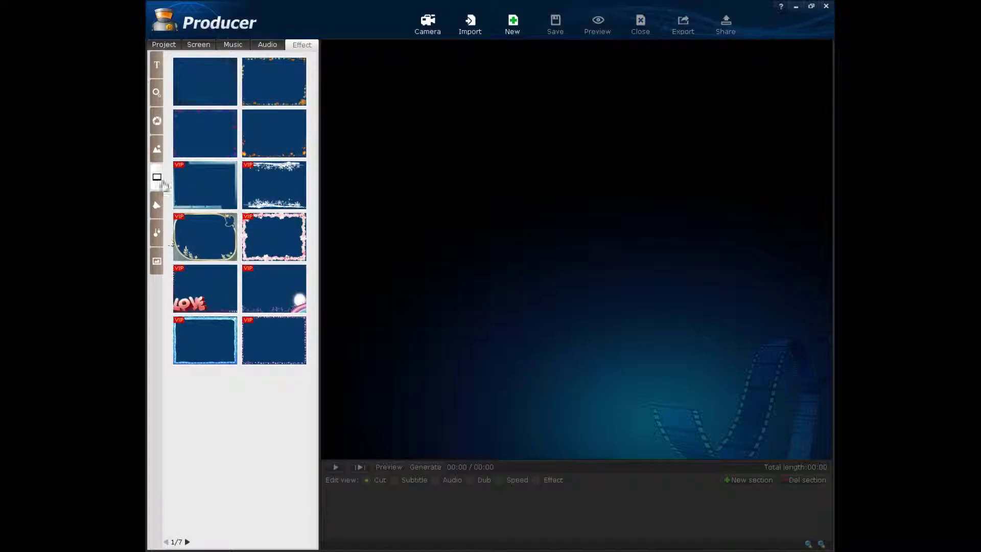
click(156, 204)
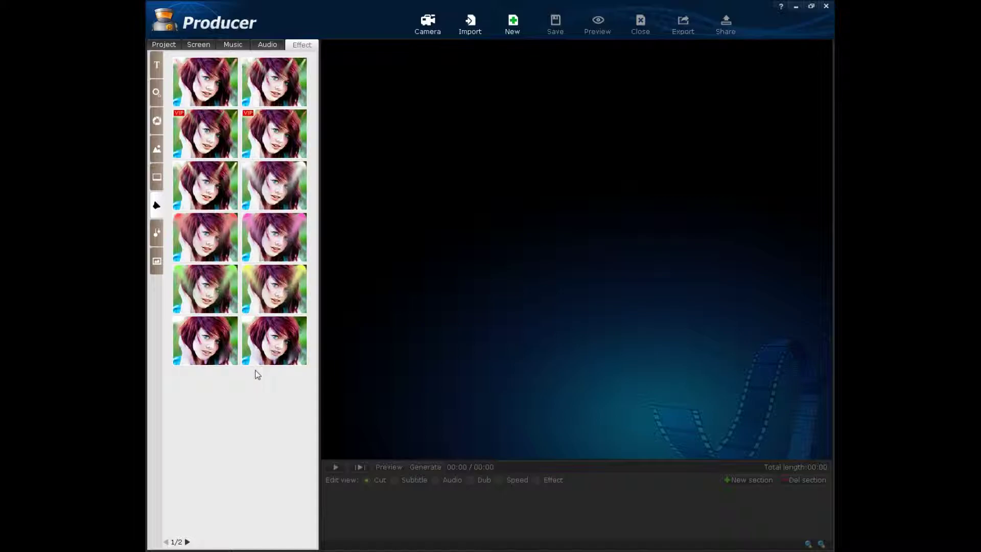
click(158, 233)
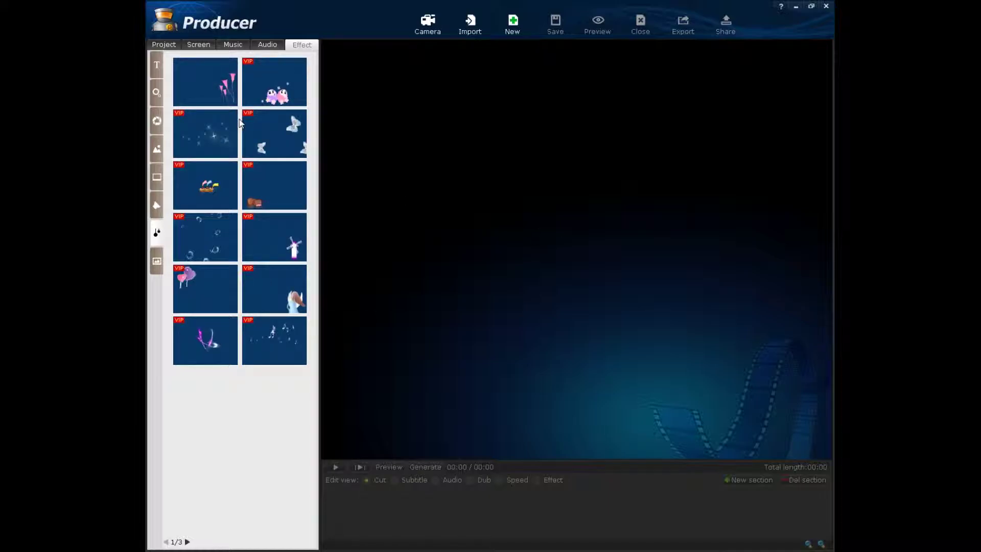
click(156, 261)
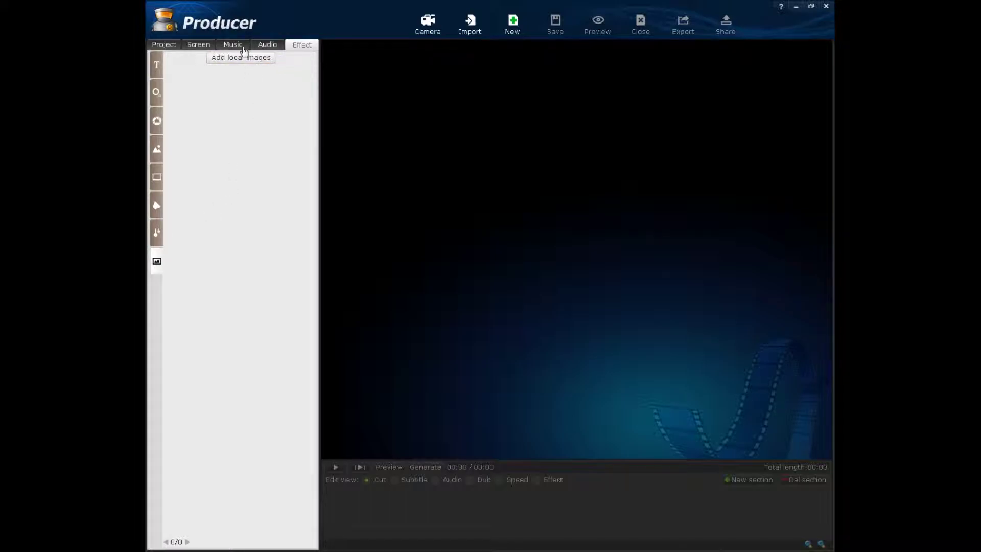
- Try opening the HPIM0043 clip and dismiss the deleted-material warning
click(175, 45)
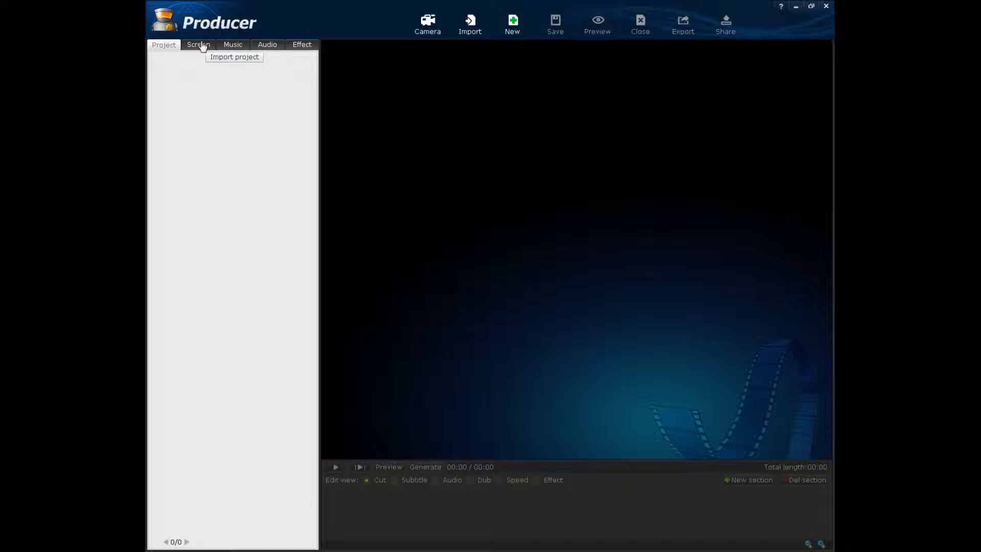
click(198, 45)
double_click(197, 127)
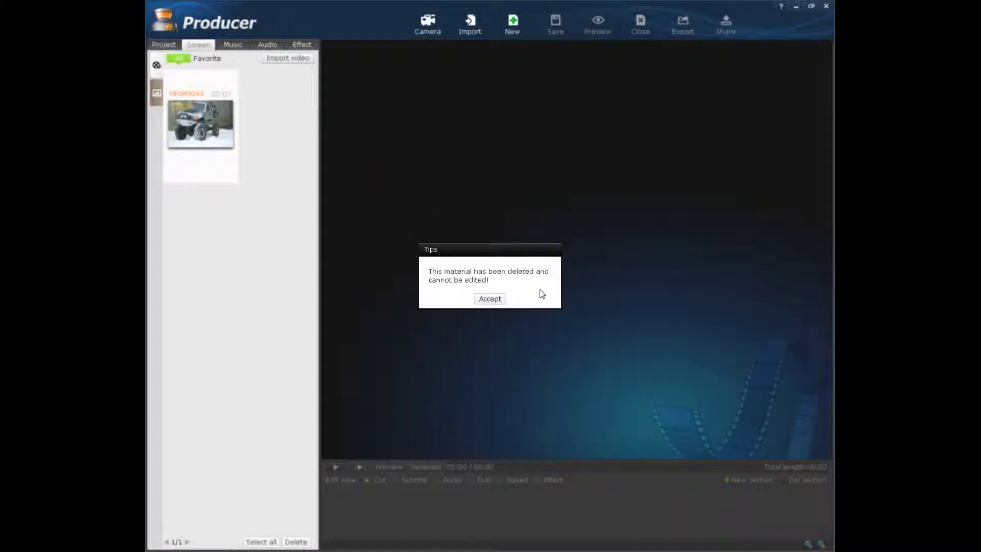
click(490, 300)
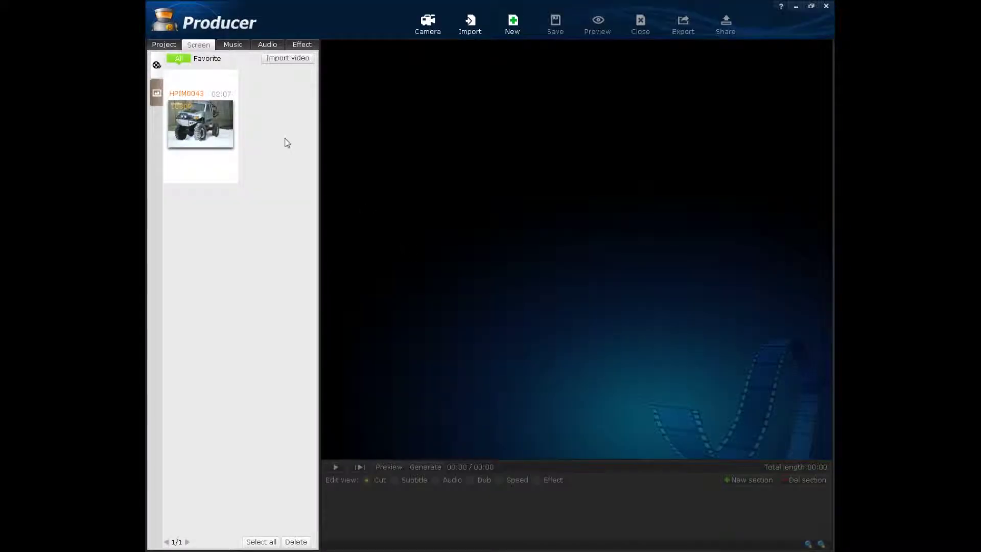
- Start a video import and browse to C:\icons\personal stuff\Videos
click(278, 59)
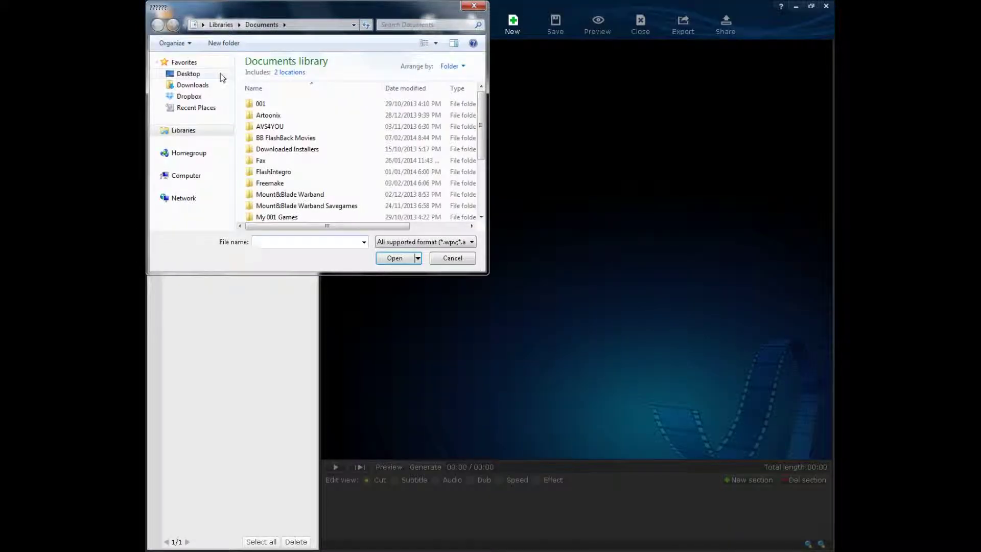
click(220, 73)
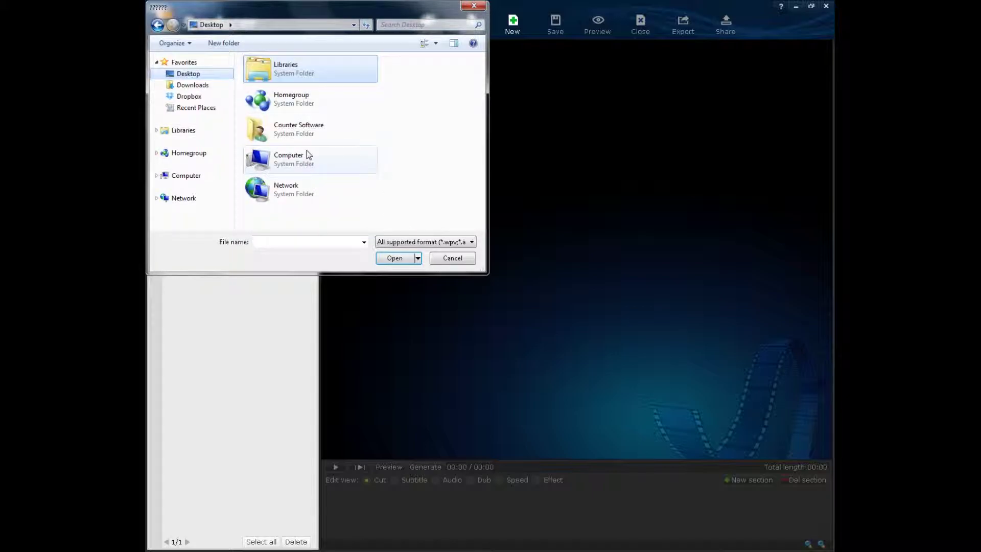
double_click(300, 166)
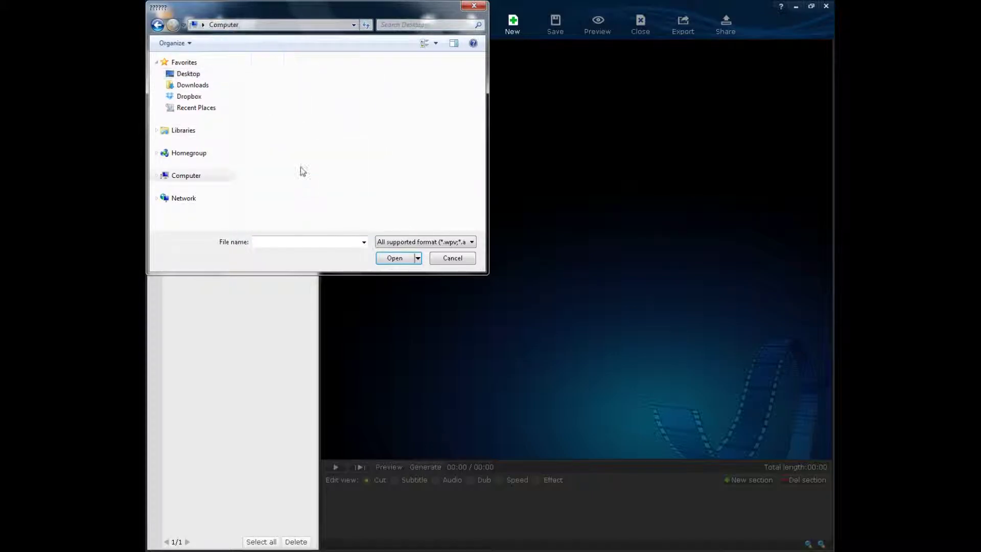
double_click(293, 85)
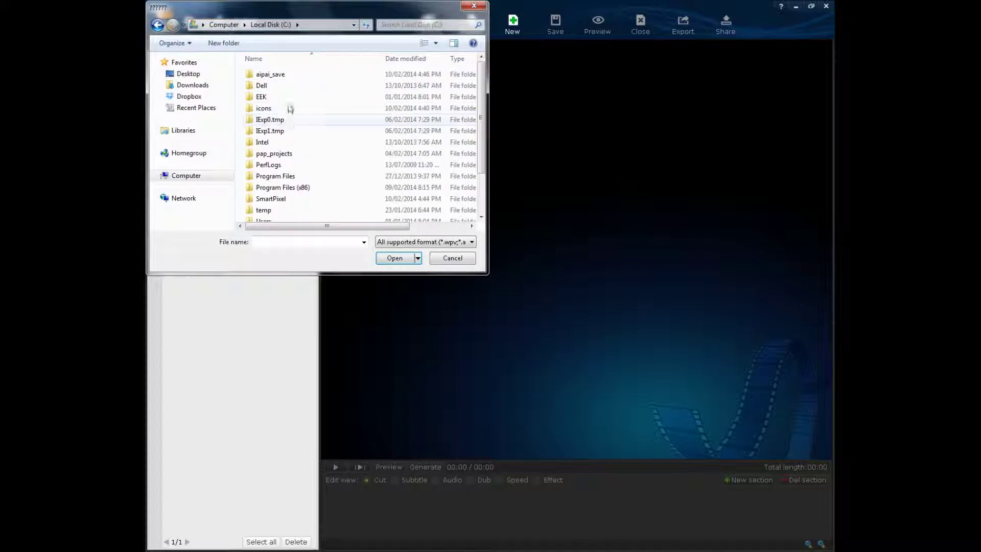
double_click(261, 107)
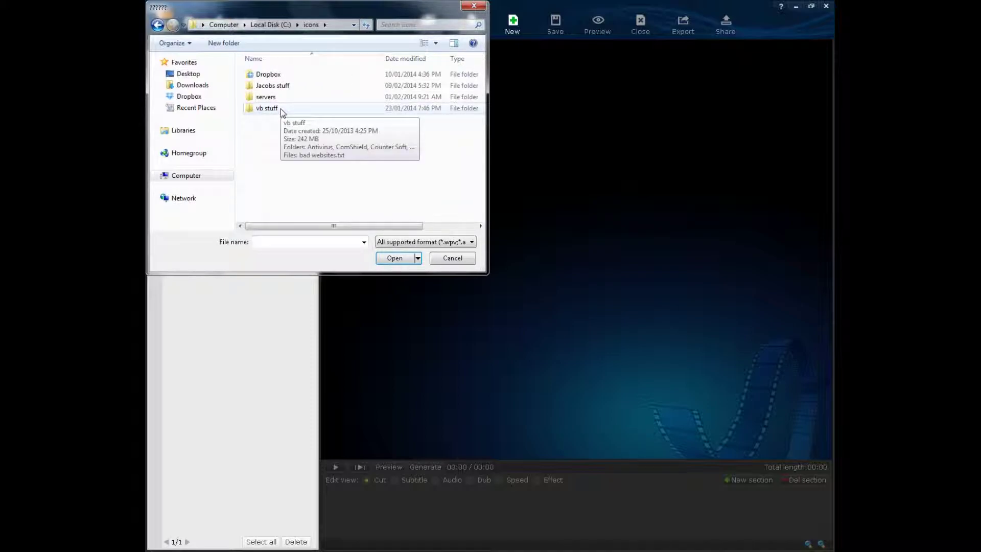
double_click(280, 87)
double_click(265, 142)
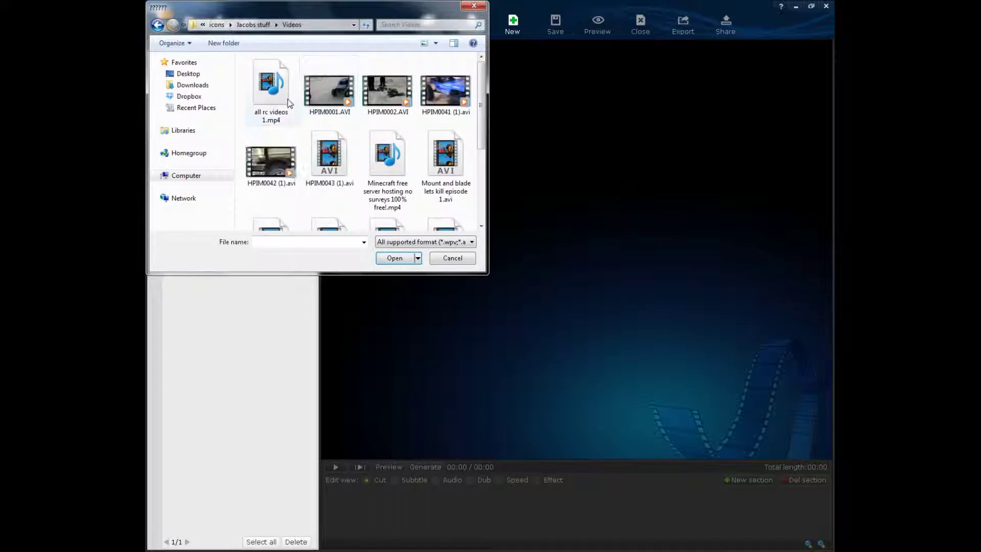
scroll(445, 114, down, 3)
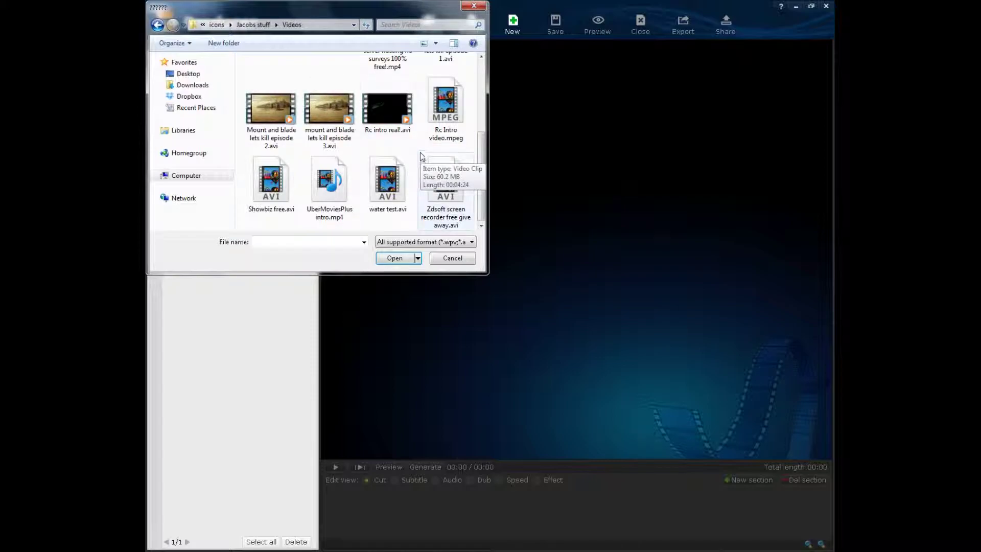
- Import Rc intro real!.avi at YouTube1080P size into the Screen library
click(391, 111)
click(390, 258)
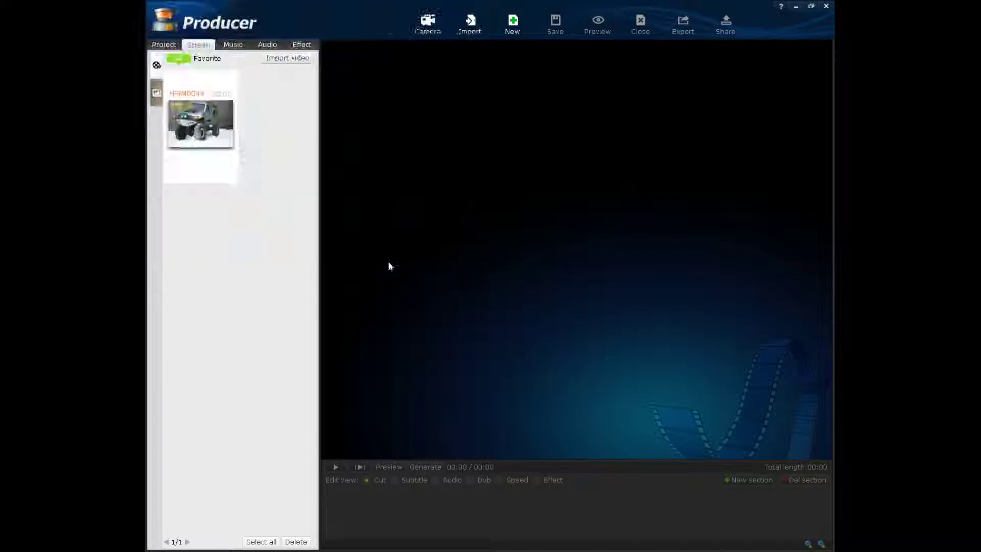
double_click(192, 166)
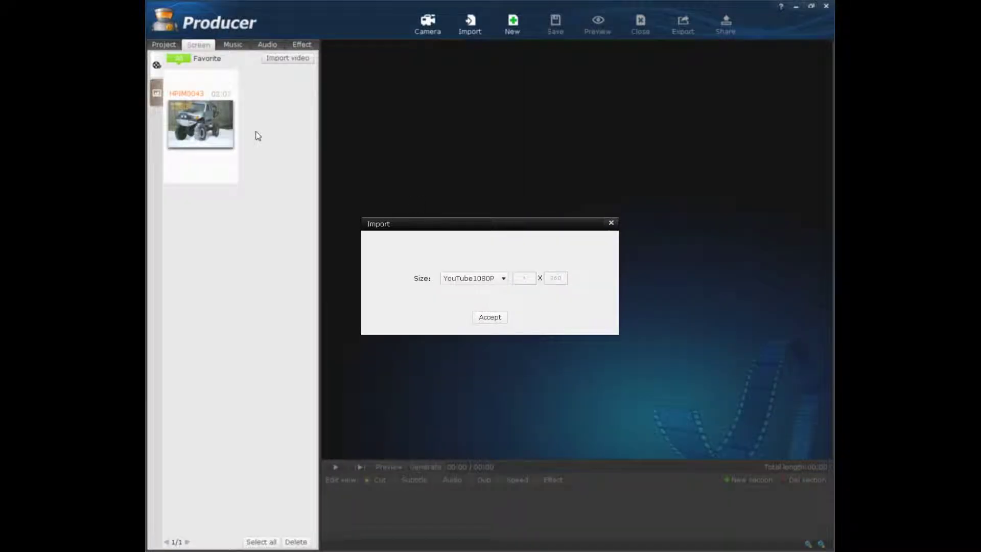
click(490, 318)
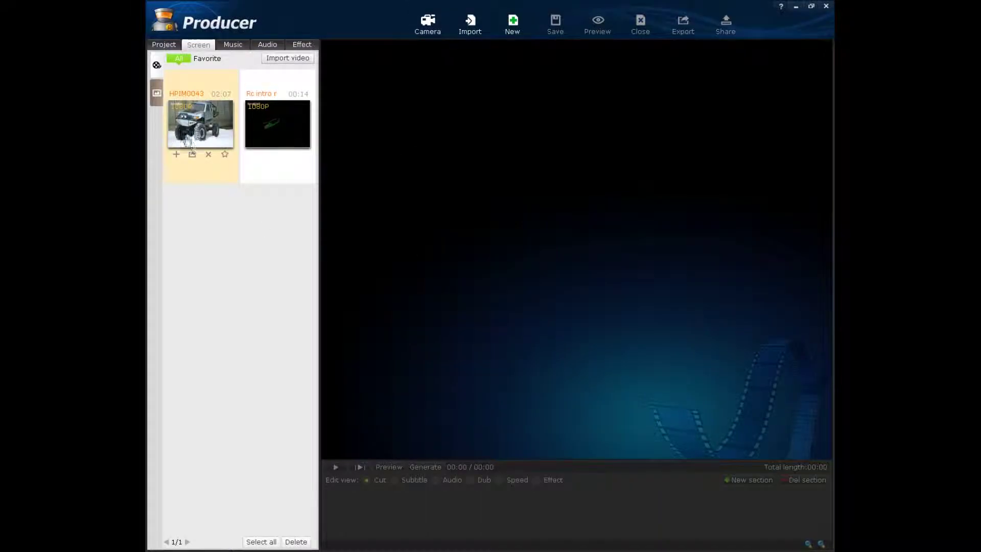
- Delete the missing HPIM0043 clip and place the Rc intro clip on the timeline
click(209, 154)
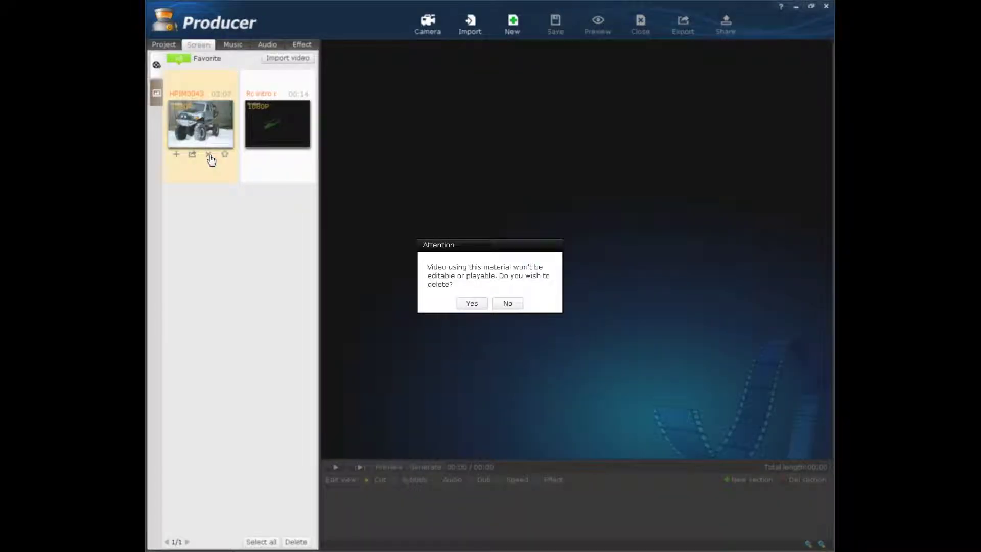
click(472, 304)
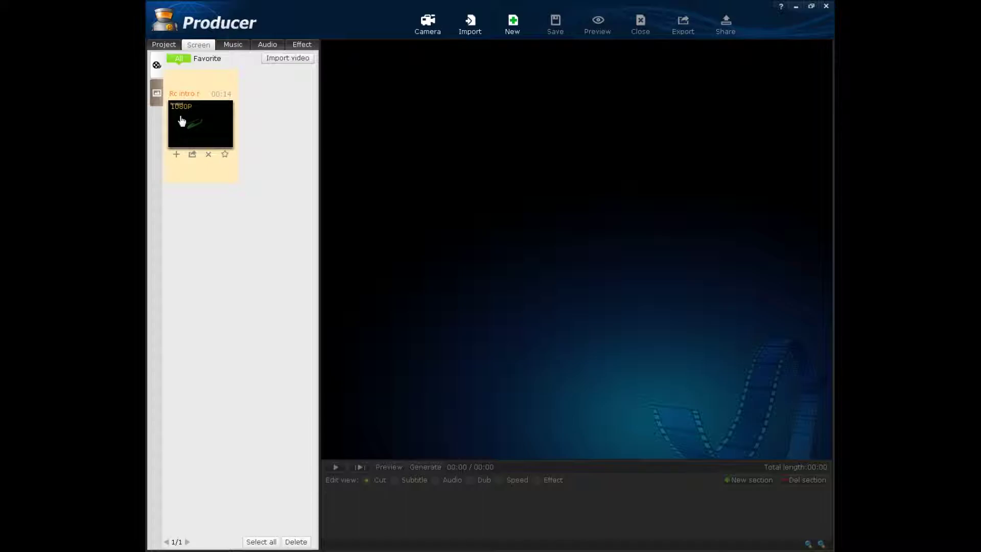
drag(182, 120, 615, 281)
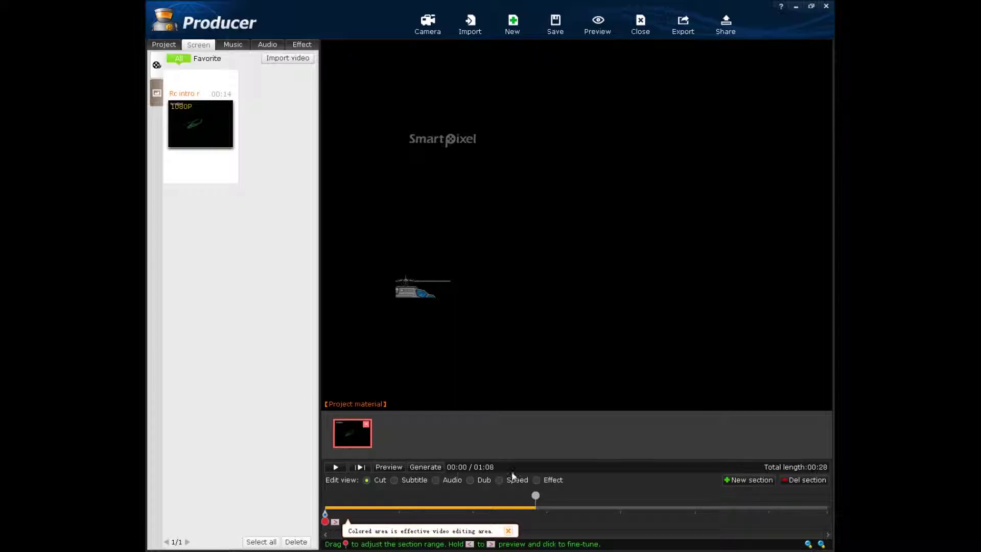
- Cycle through Subtitle, Audio, Dub, Speed and Effect edit views, ending on Cut
click(394, 481)
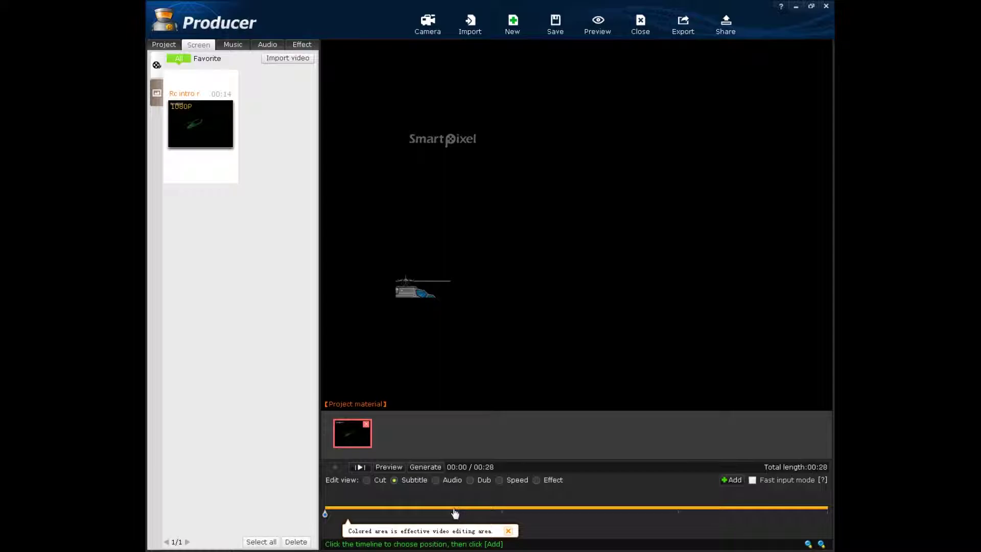
click(436, 481)
click(471, 481)
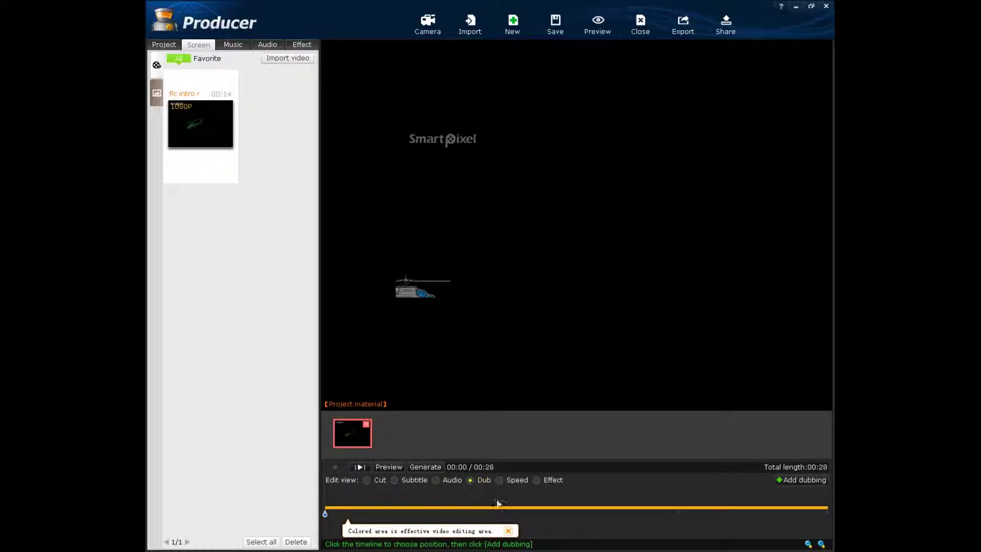
click(499, 481)
click(537, 482)
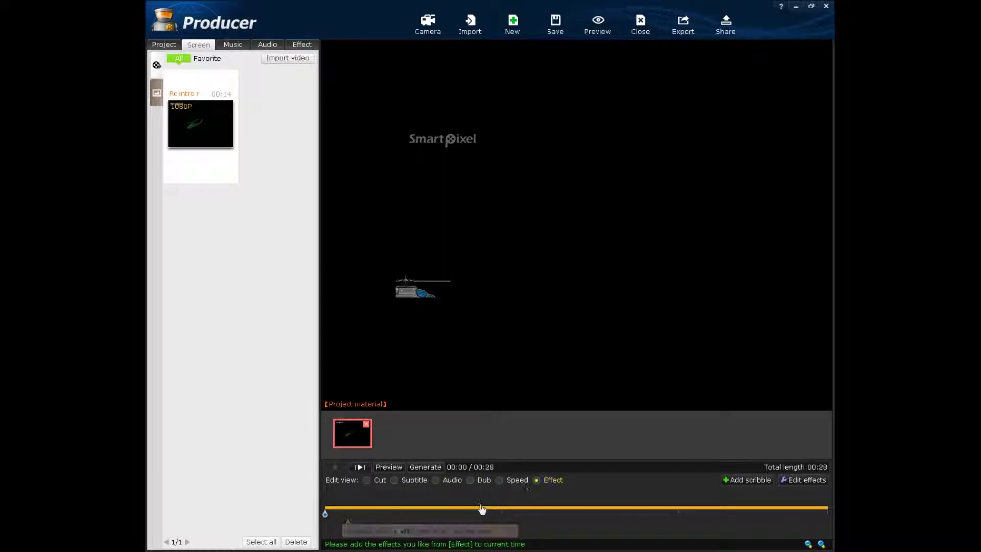
click(510, 483)
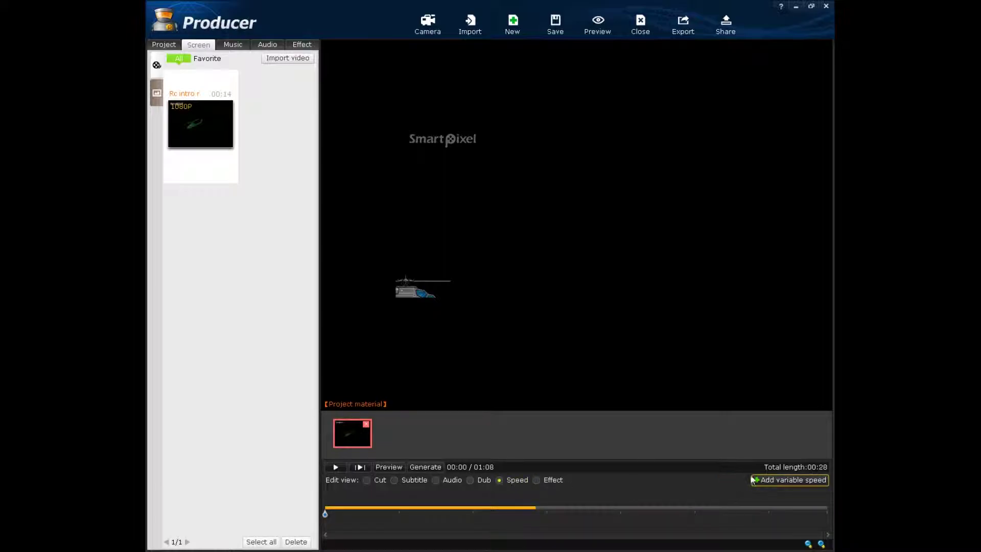
click(555, 484)
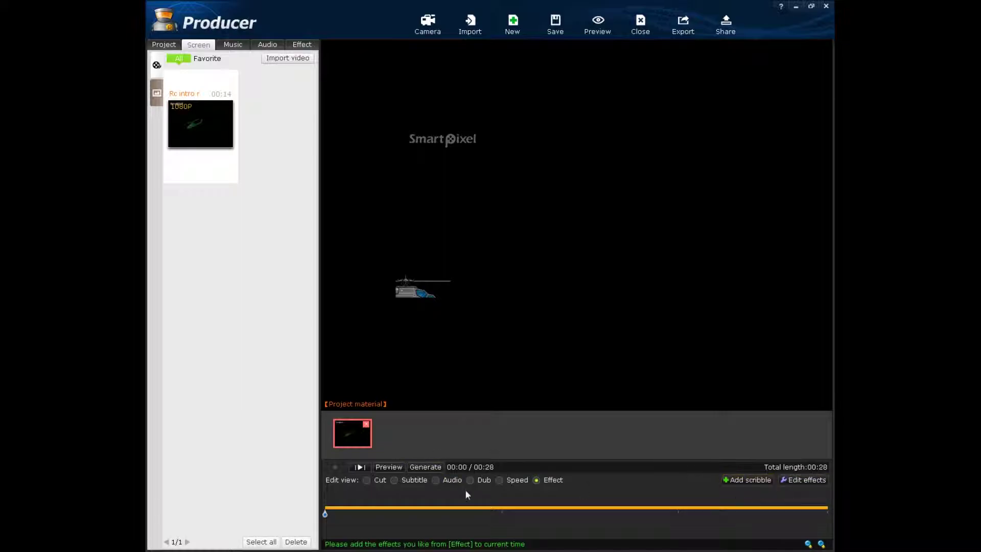
click(444, 483)
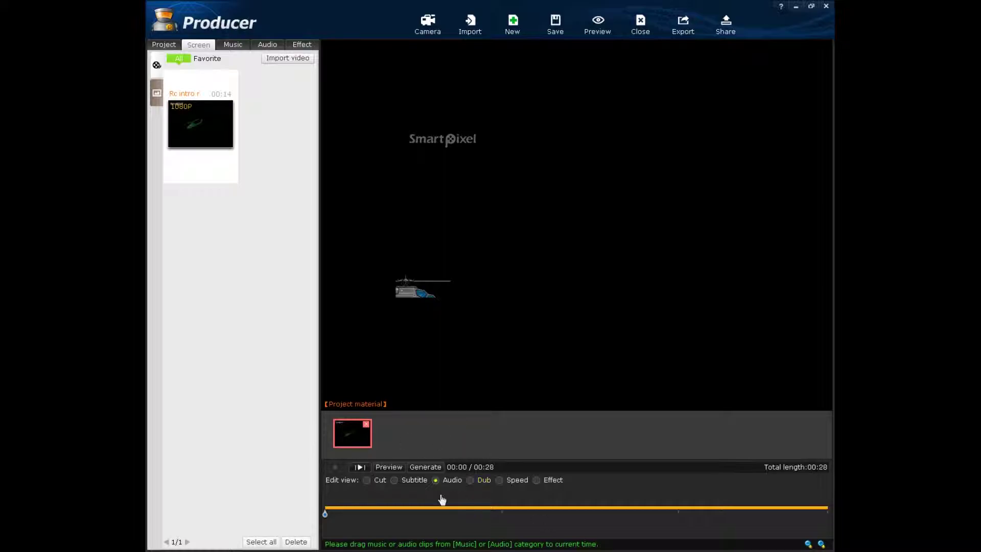
click(394, 483)
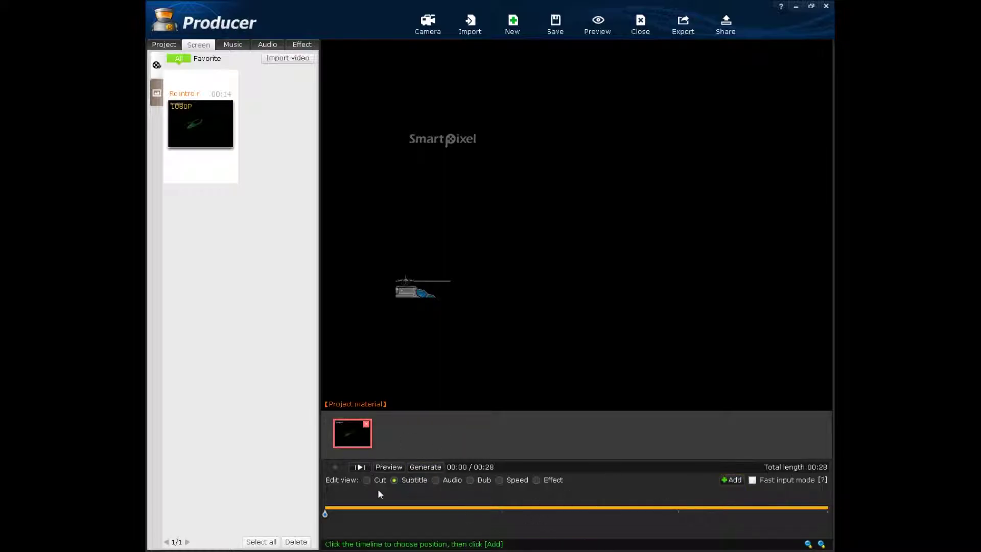
click(367, 480)
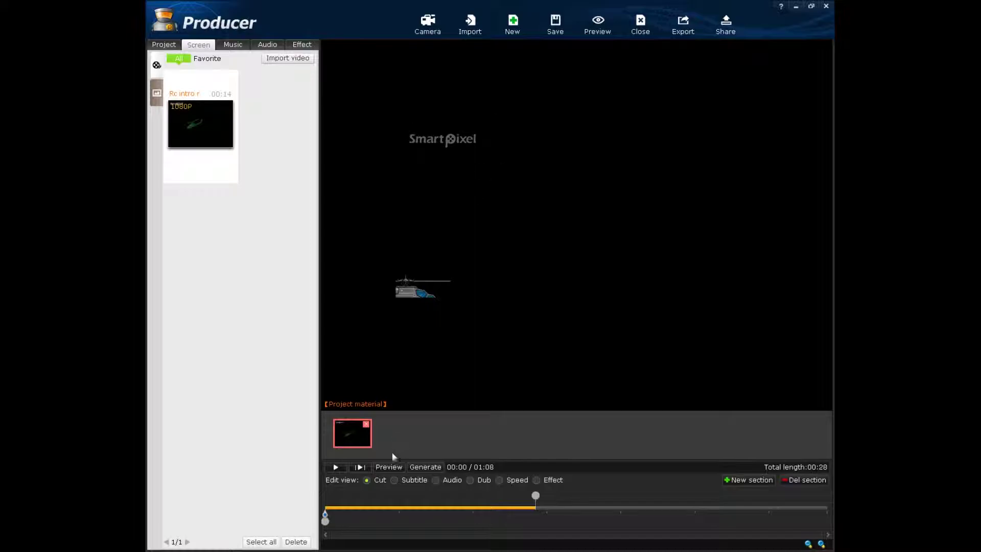
click(385, 468)
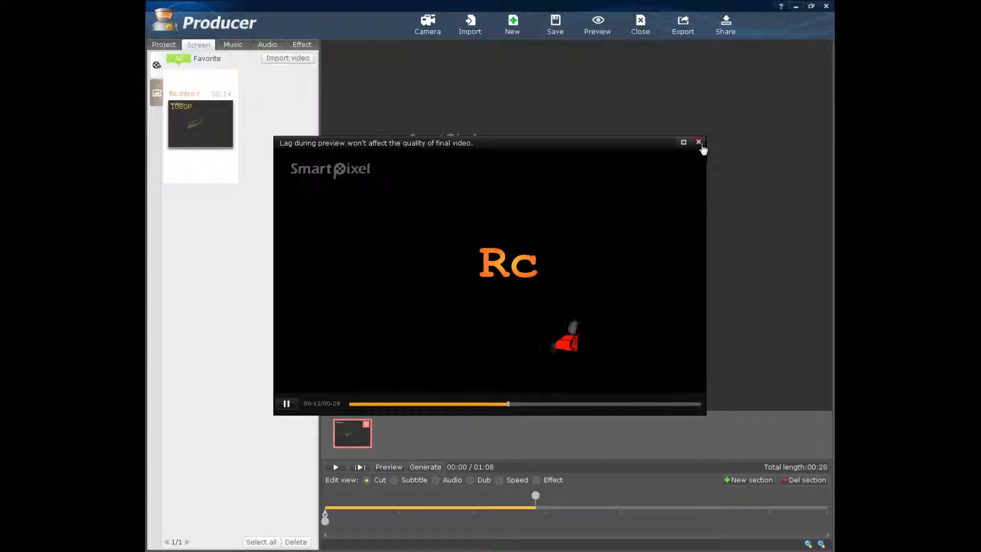
click(701, 145)
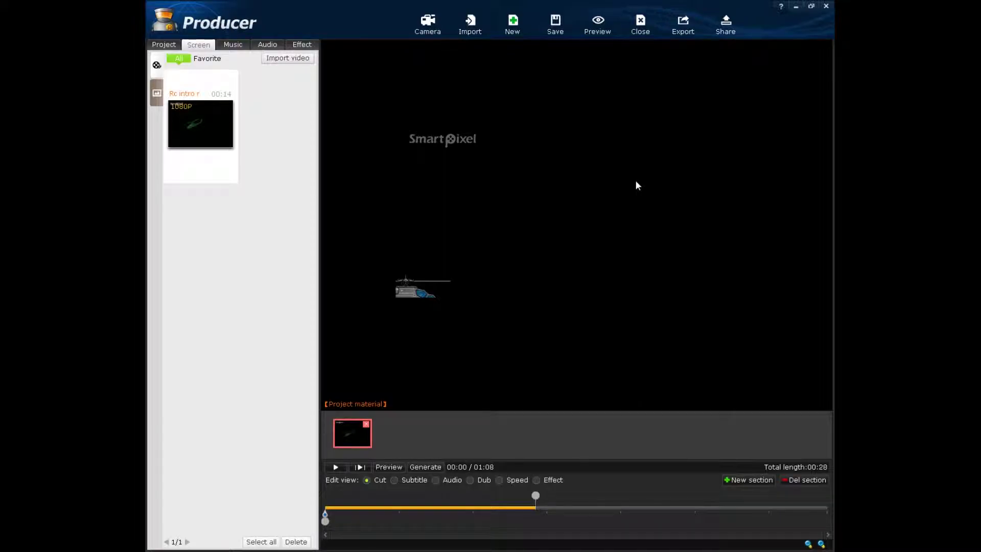
- Drag the Music sound clip from the sound library onto the timeline
click(227, 49)
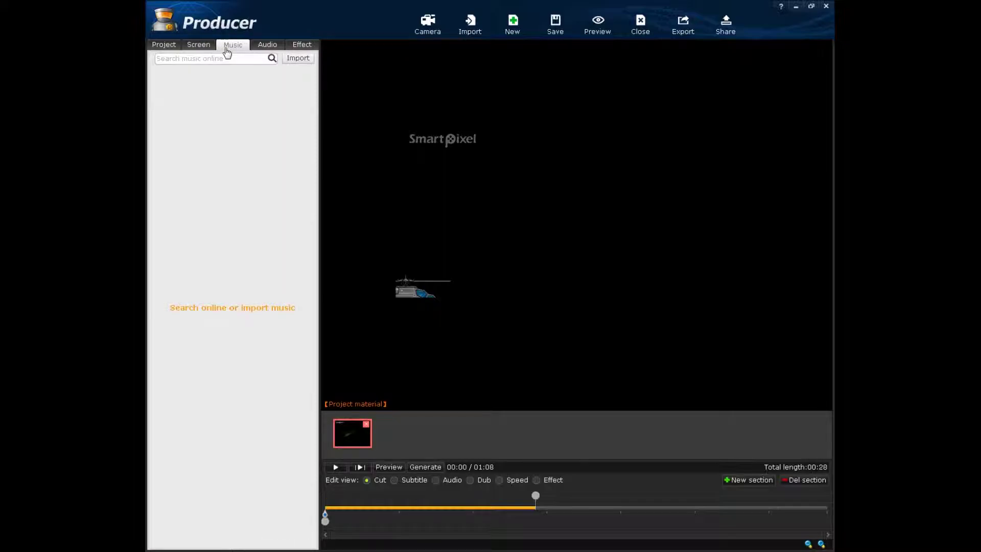
click(272, 47)
drag(182, 106, 451, 523)
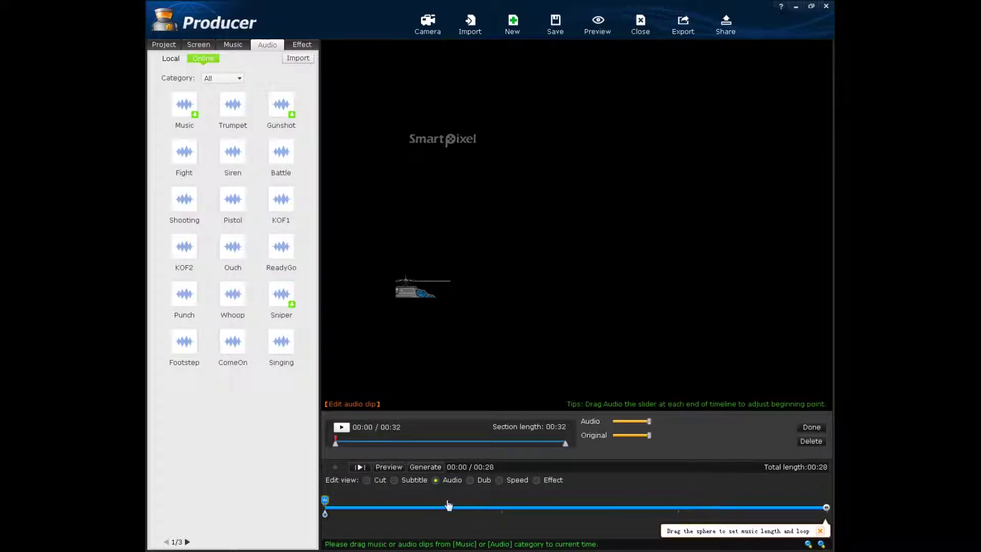
- Move the Music clip back to the timeline start and scrub the playhead to 00:04
drag(327, 506, 701, 509)
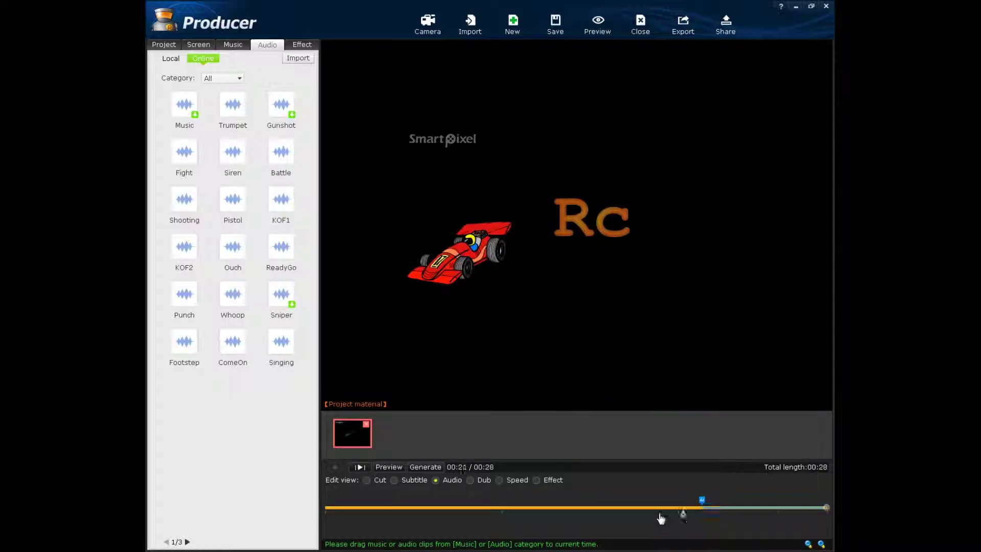
click(339, 499)
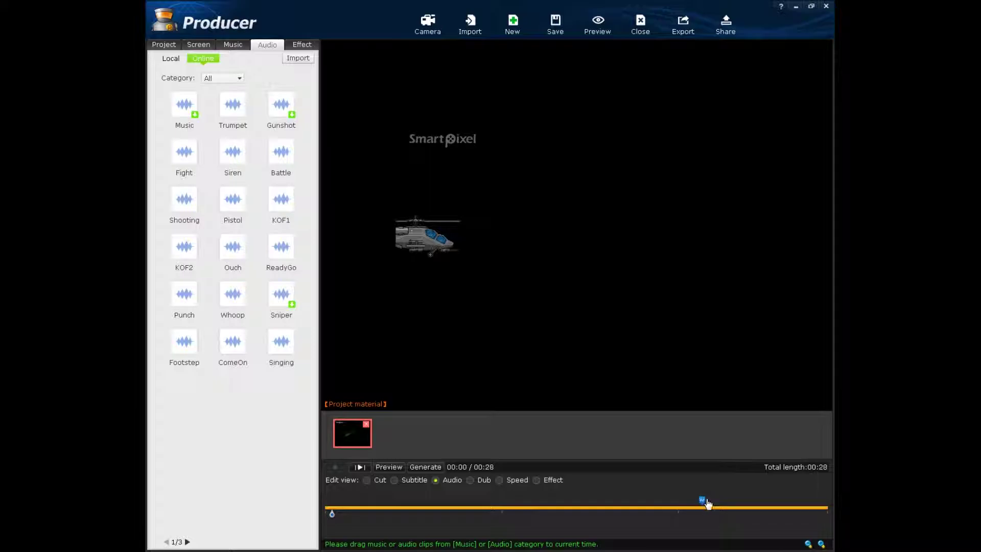
mouse_move(707, 503)
mouse_down()
mouse_move(780, 505)
mouse_move(325, 499)
mouse_up()
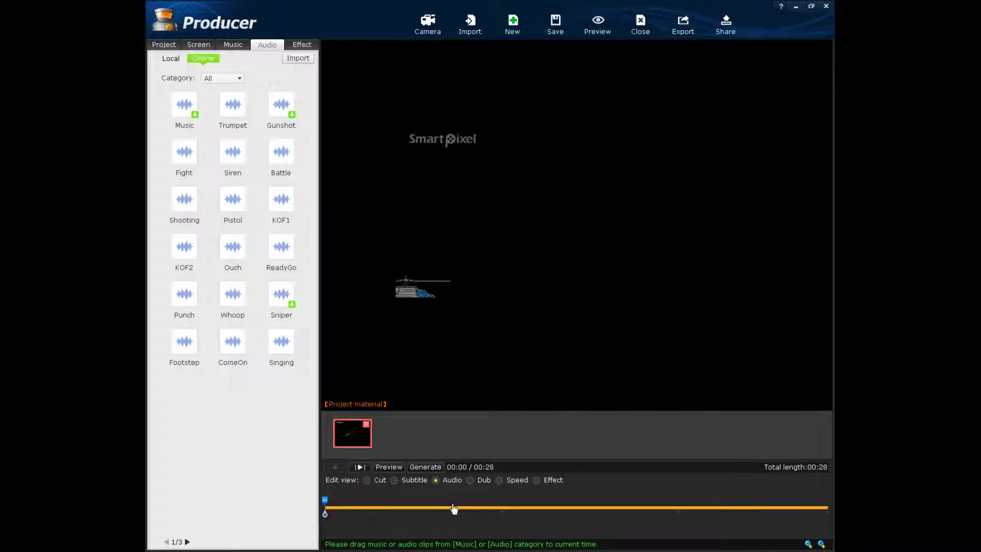
click(467, 510)
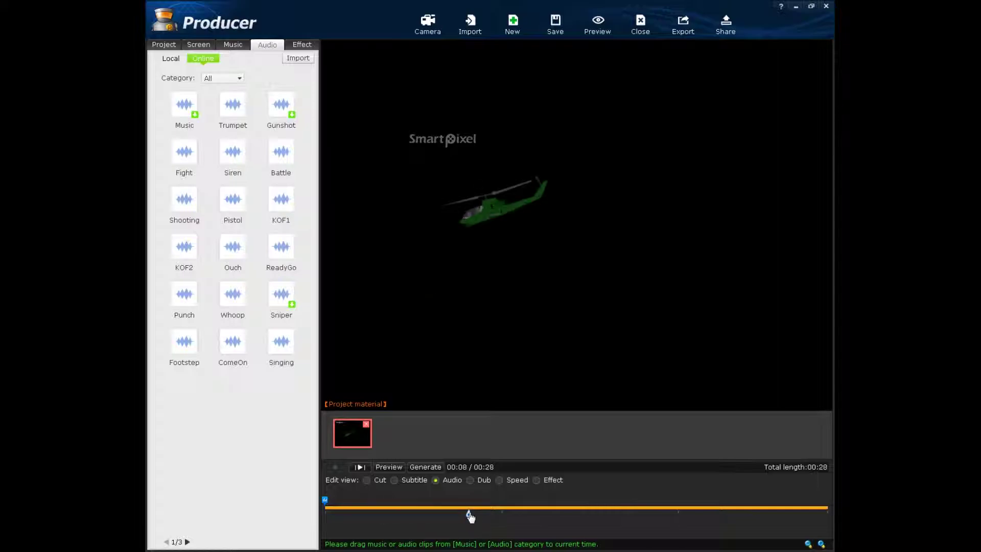
drag(469, 514, 820, 510)
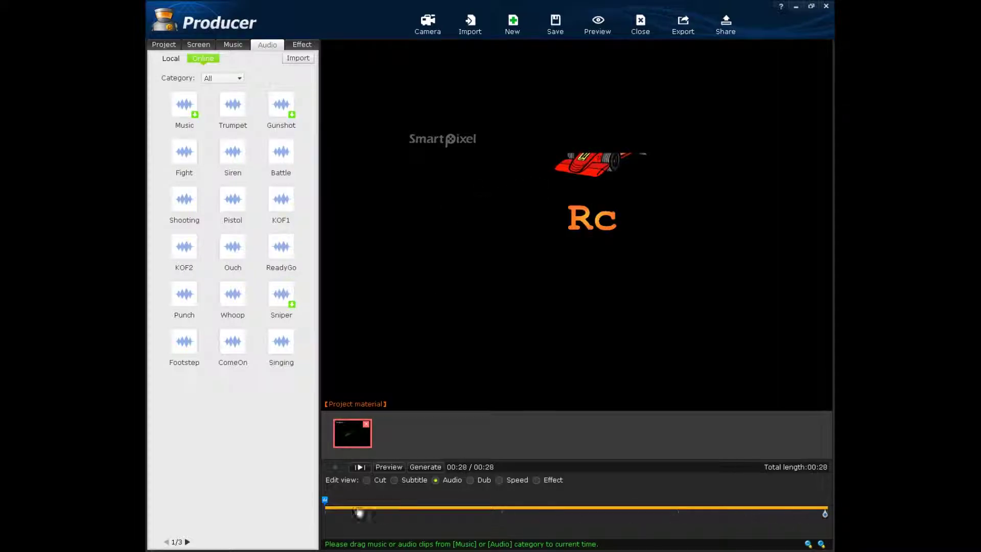
click(642, 514)
click(423, 509)
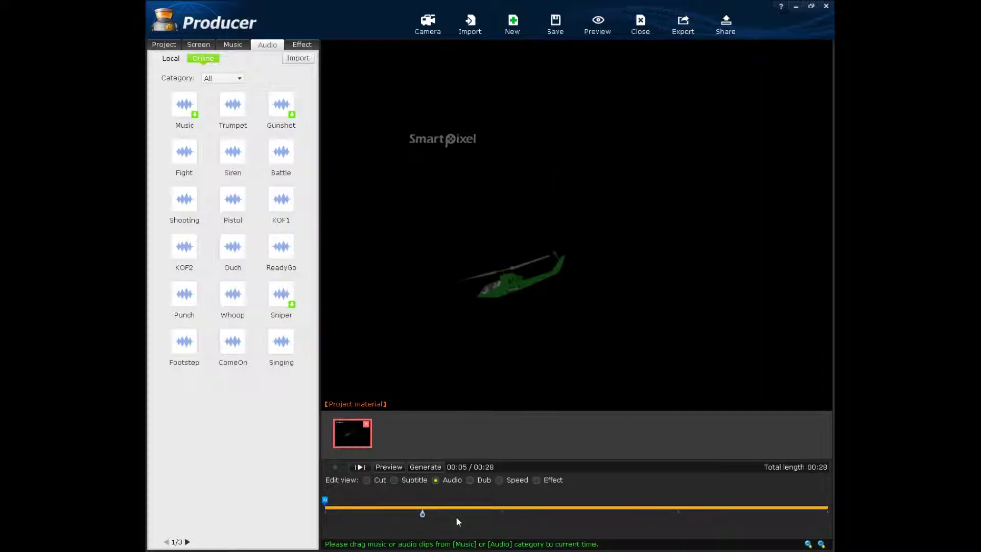
drag(422, 516, 399, 517)
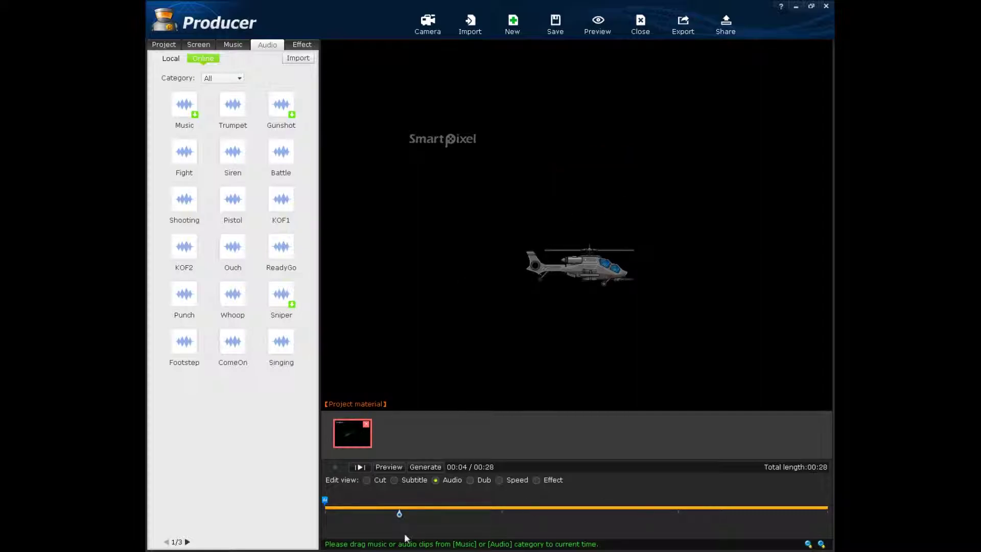
- Preview the project with the added audio twice, then return the playhead to the start
click(378, 468)
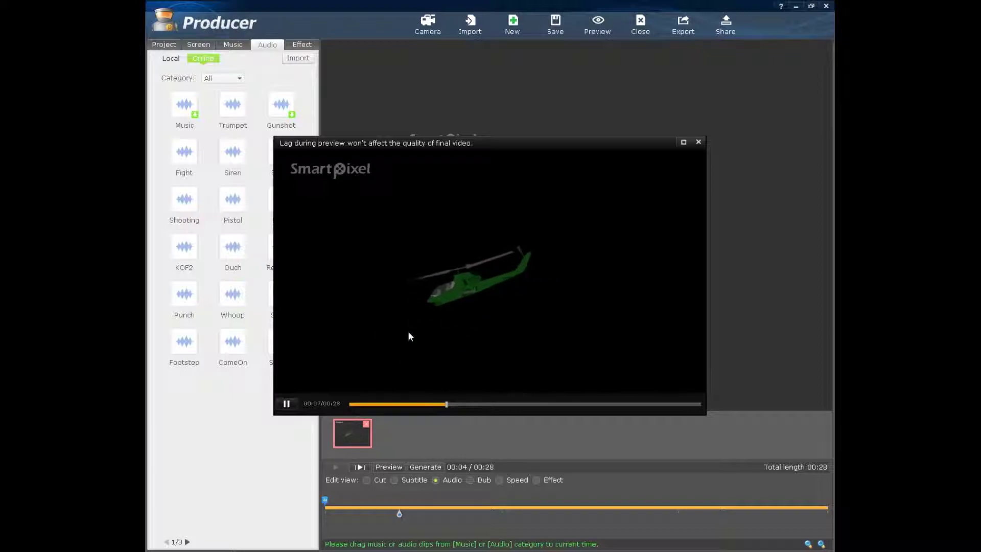
click(287, 404)
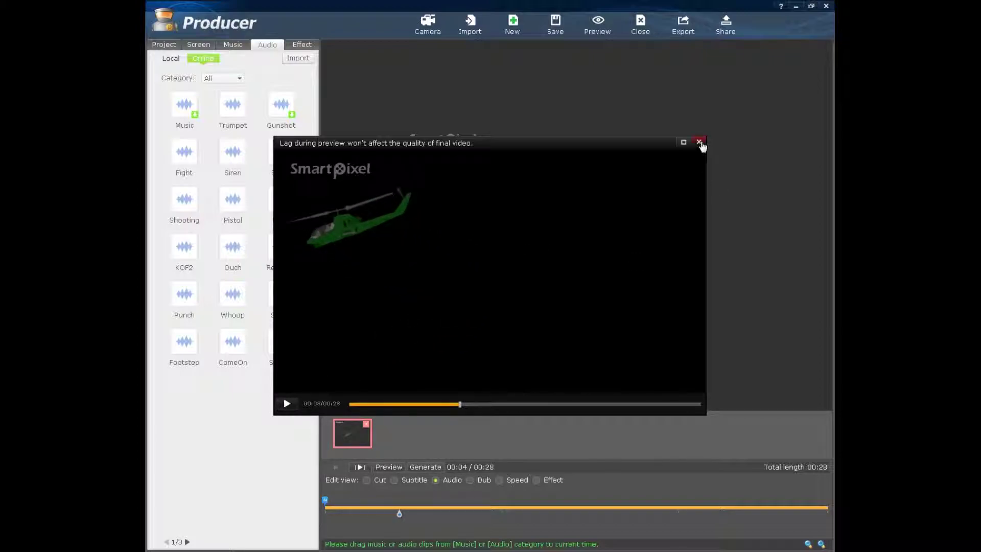
click(699, 142)
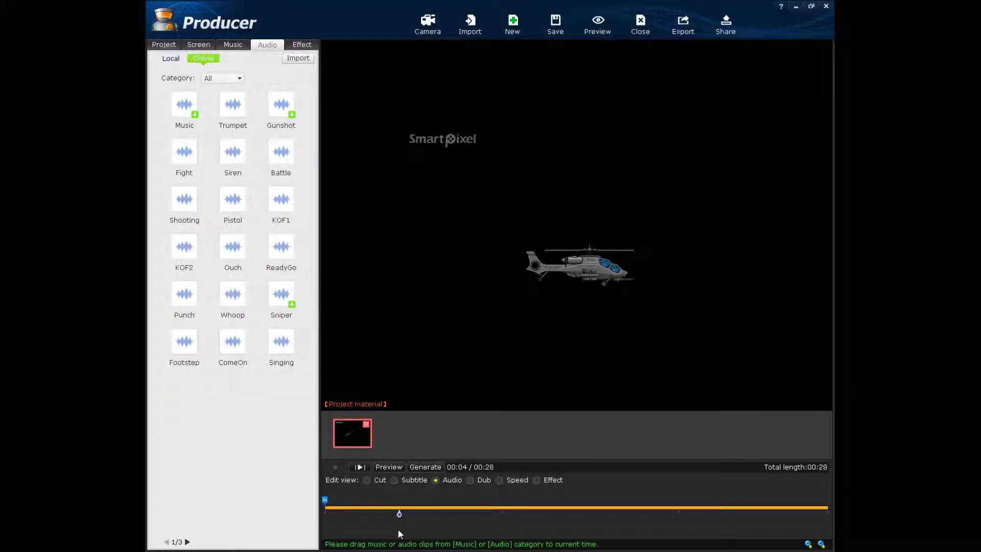
drag(402, 517, 823, 516)
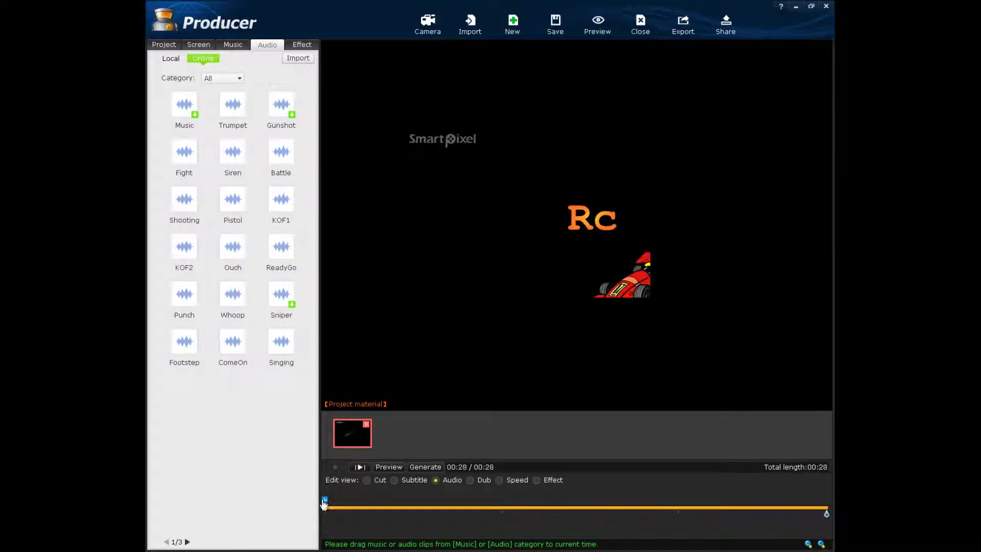
click(388, 467)
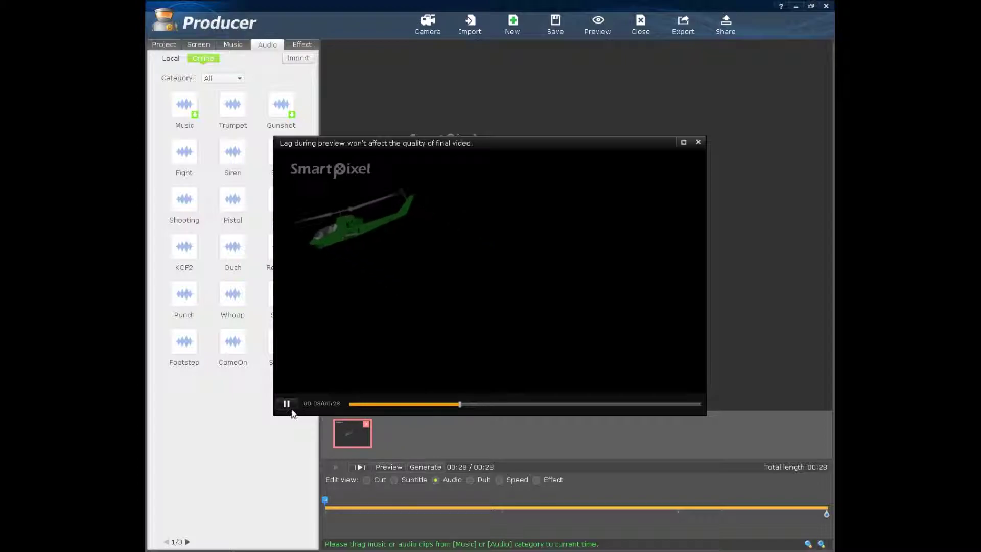
click(287, 403)
click(699, 142)
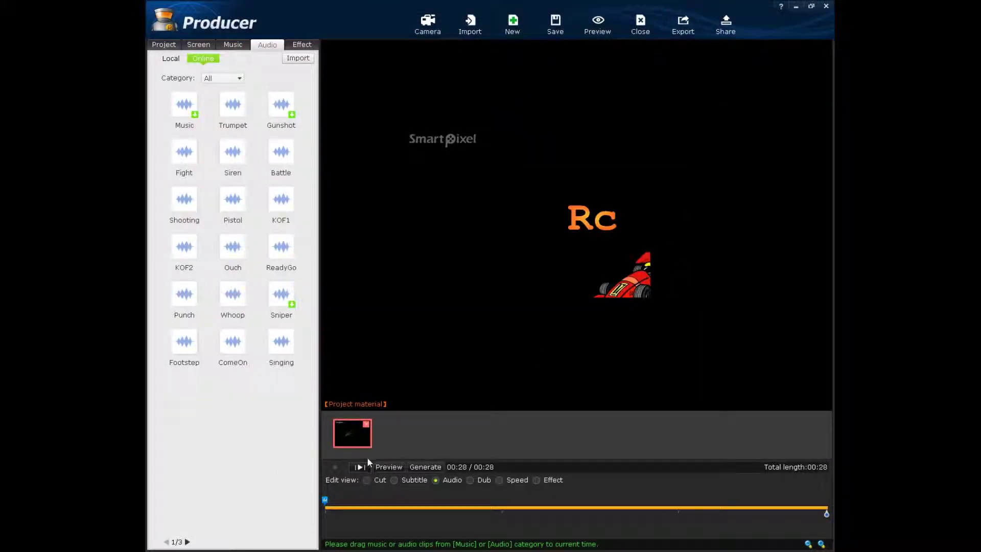
click(360, 467)
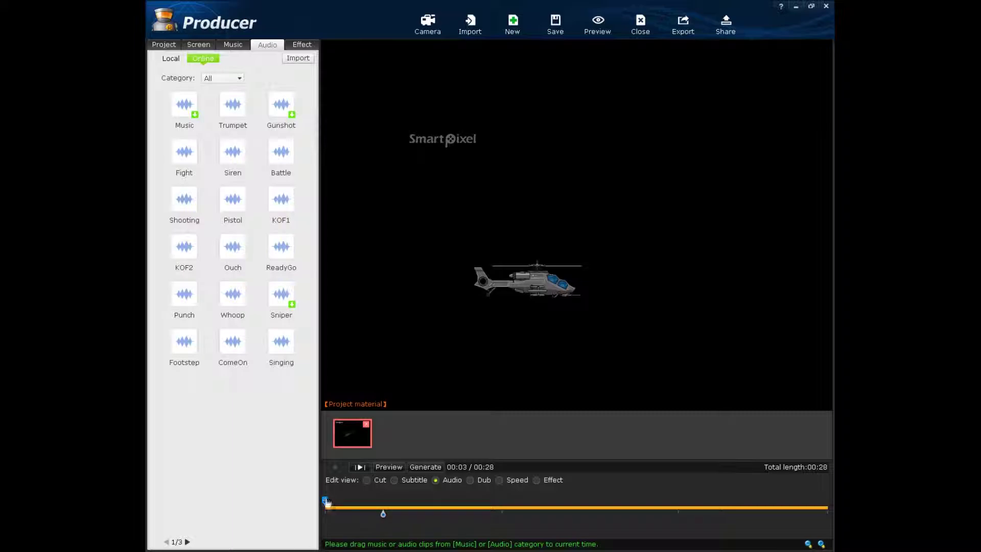
- Drag the audio span handles so the Music covers the full 00:28 timeline
drag(327, 503, 450, 502)
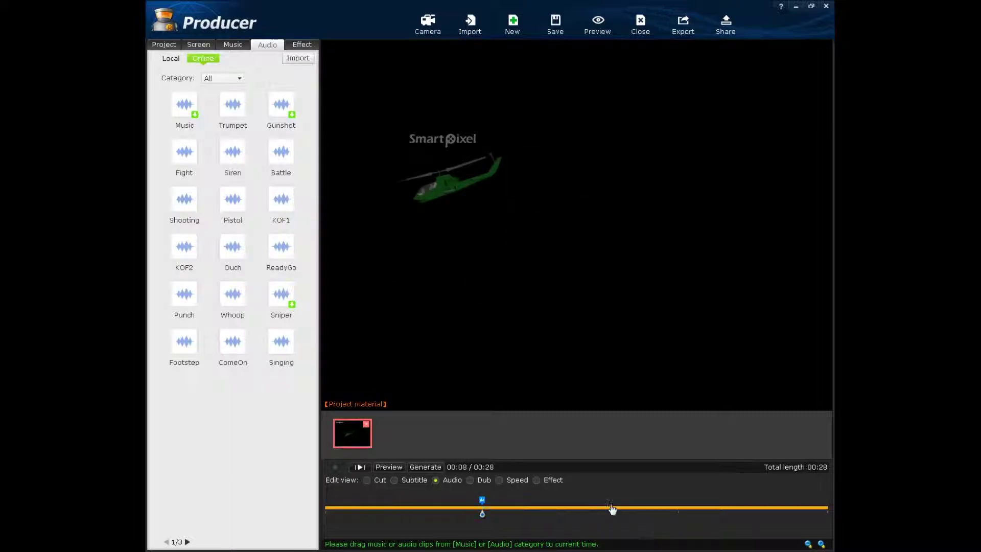
drag(606, 509, 827, 508)
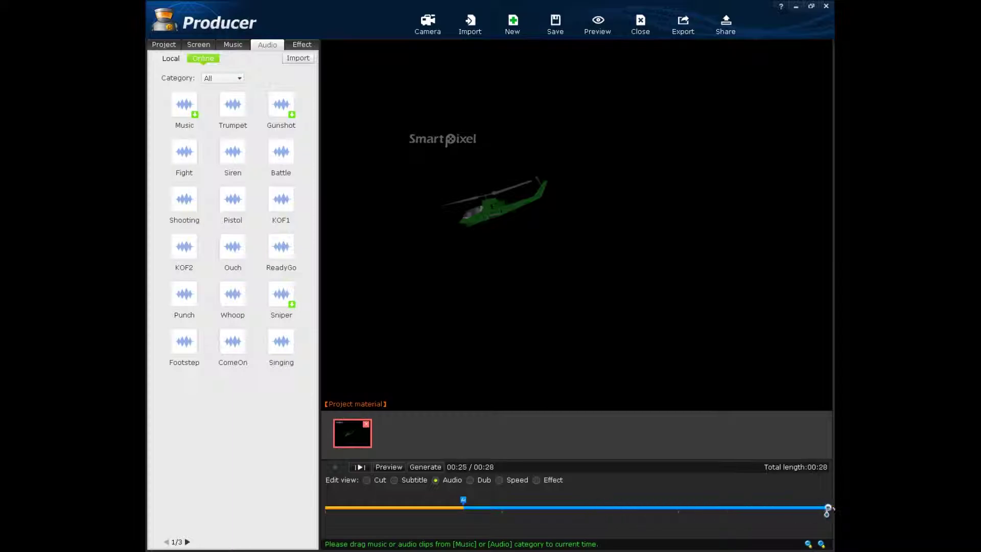
drag(456, 508, 361, 508)
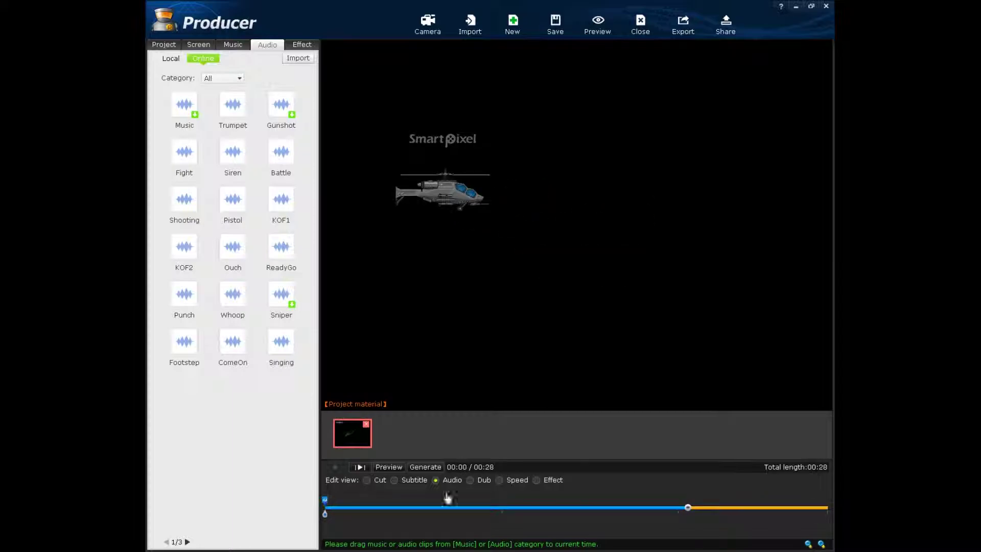
drag(690, 509, 827, 509)
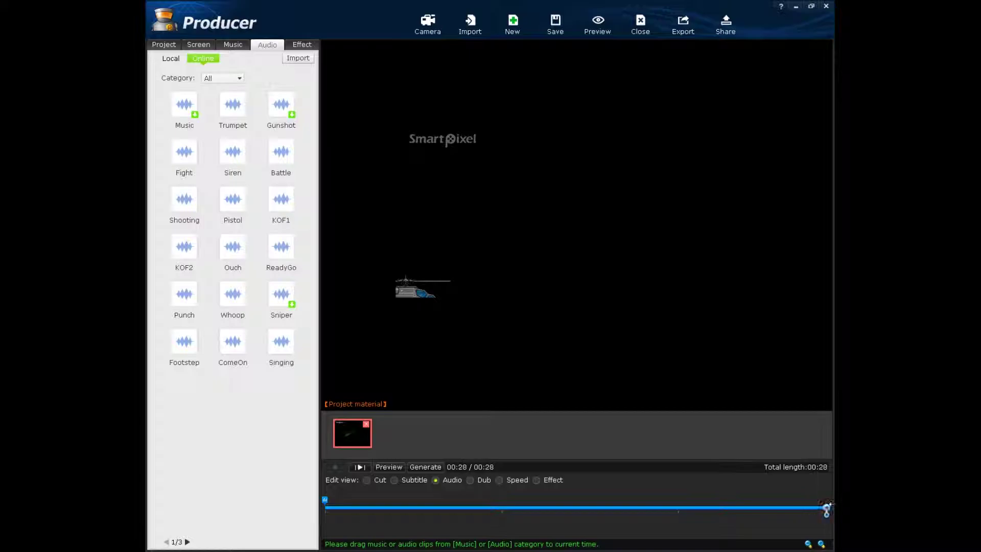
click(388, 467)
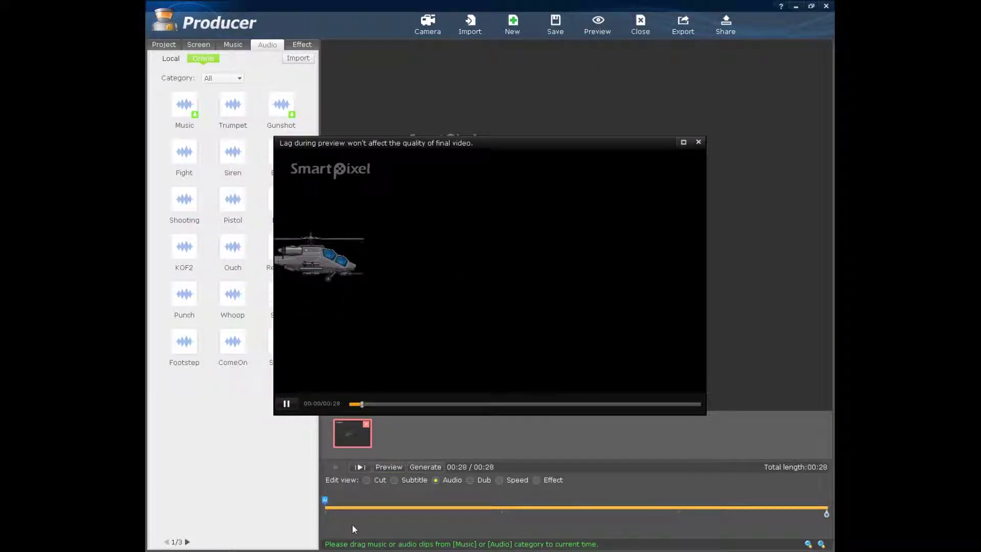
click(699, 143)
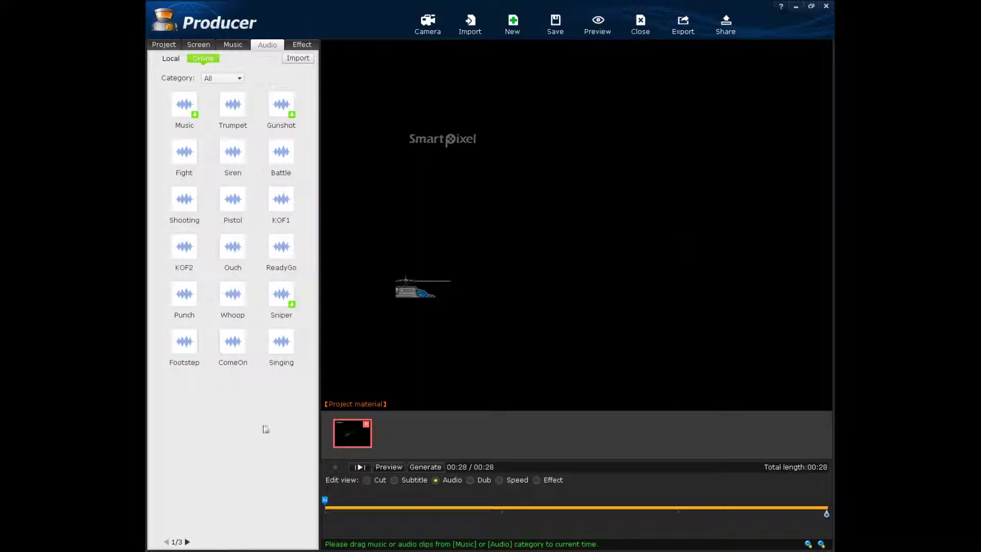
- Close SmartPixel Producer, declining to save the RC intro project at the prompt
click(825, 6)
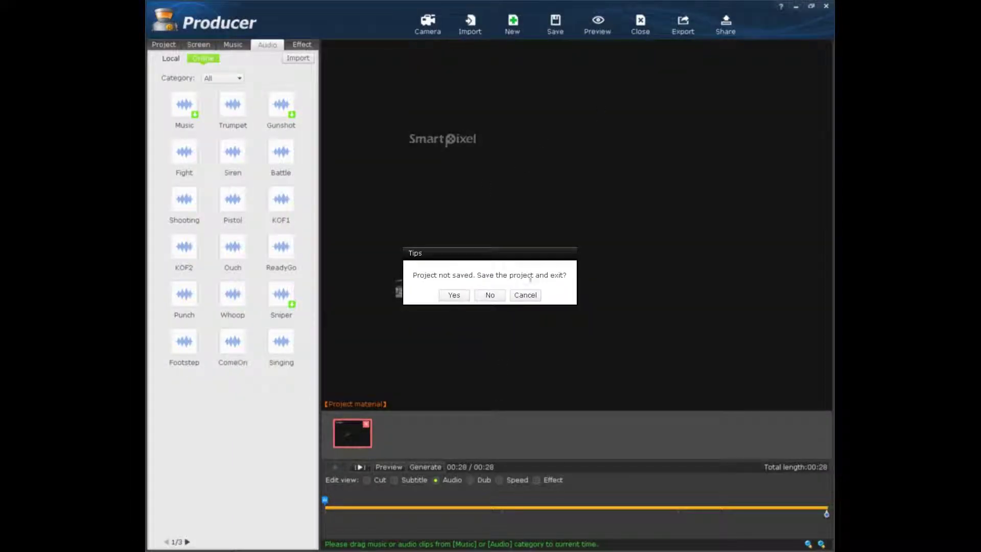
click(481, 298)
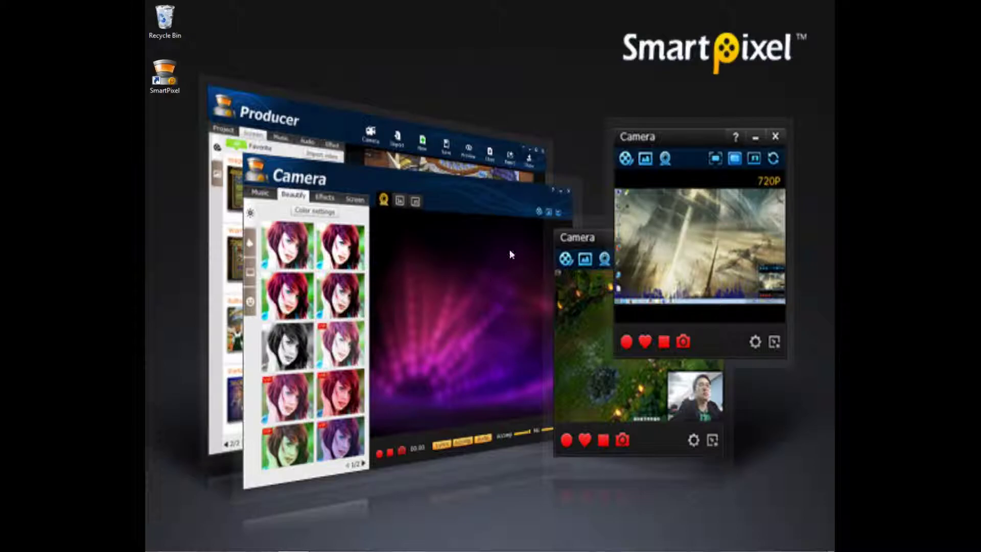